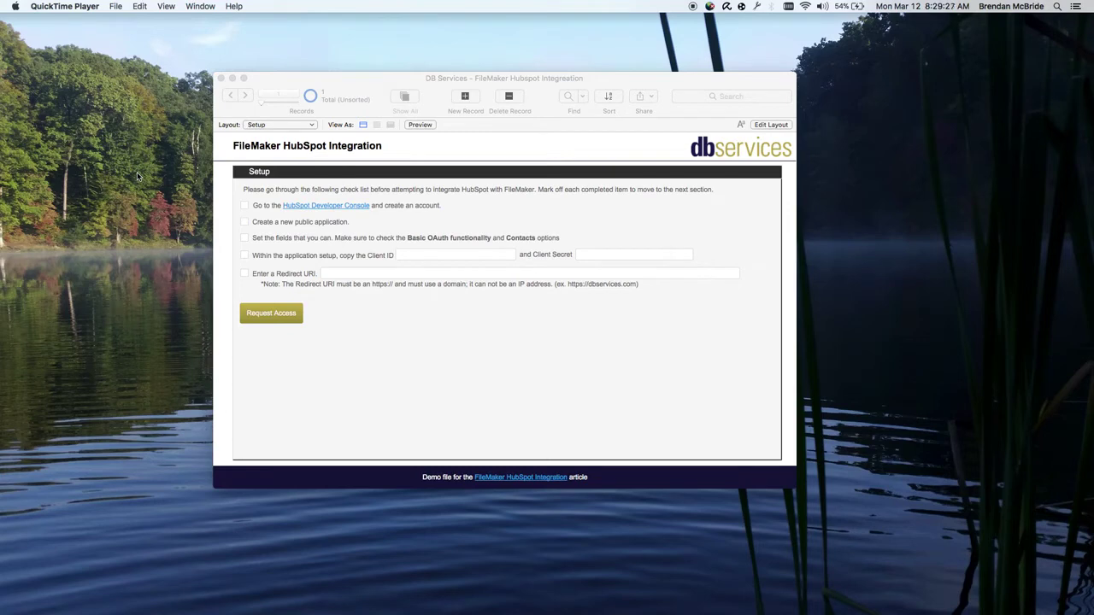
# Tick the HubSpot Developer Console checklist item and open the console in Chrome
pyautogui.click(246, 210)
pyautogui.click(245, 208)
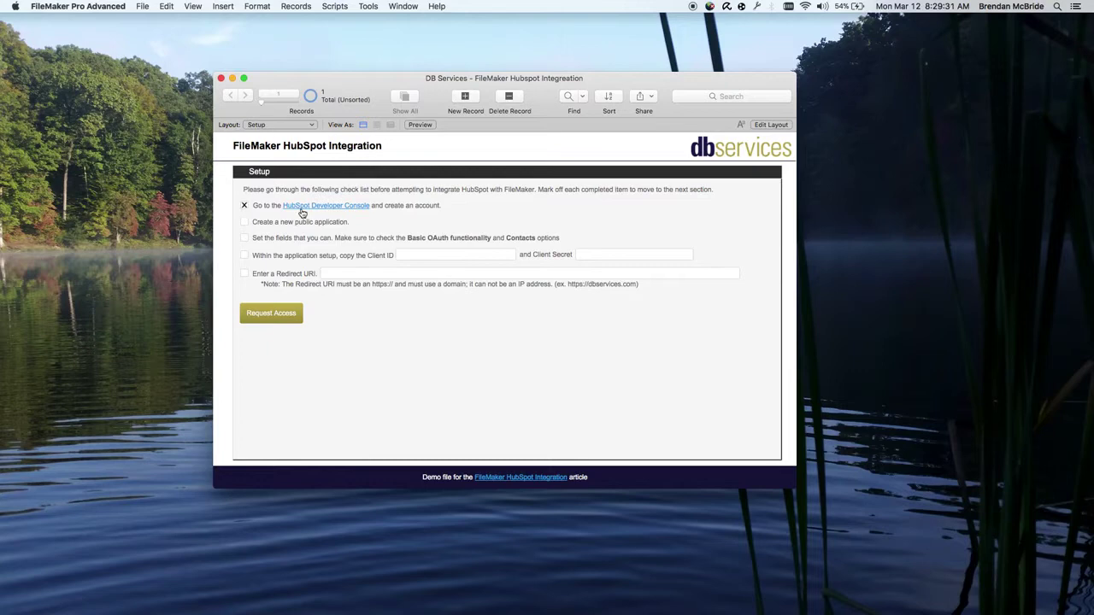
pyautogui.click(302, 206)
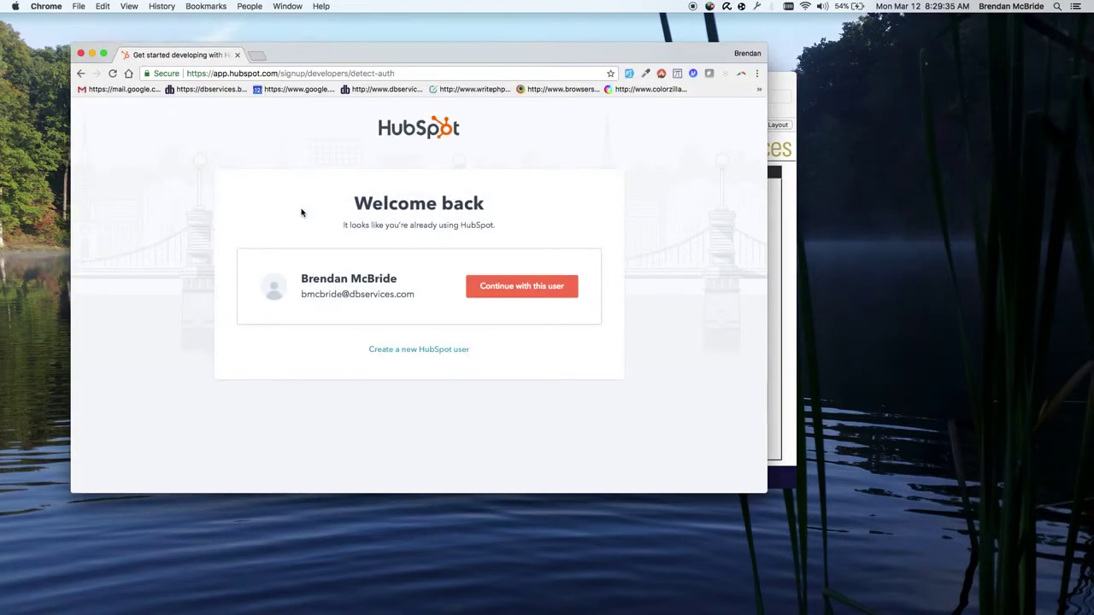
# Sign in with the existing developer account, create public app 'FileMaker', and open its details
pyautogui.click(497, 286)
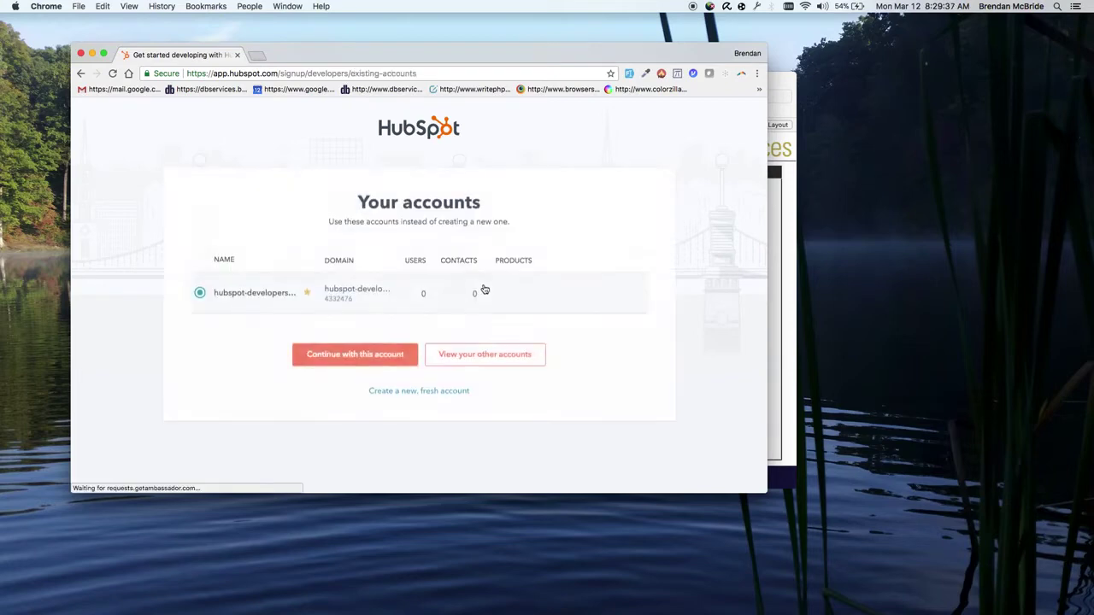
pyautogui.click(368, 355)
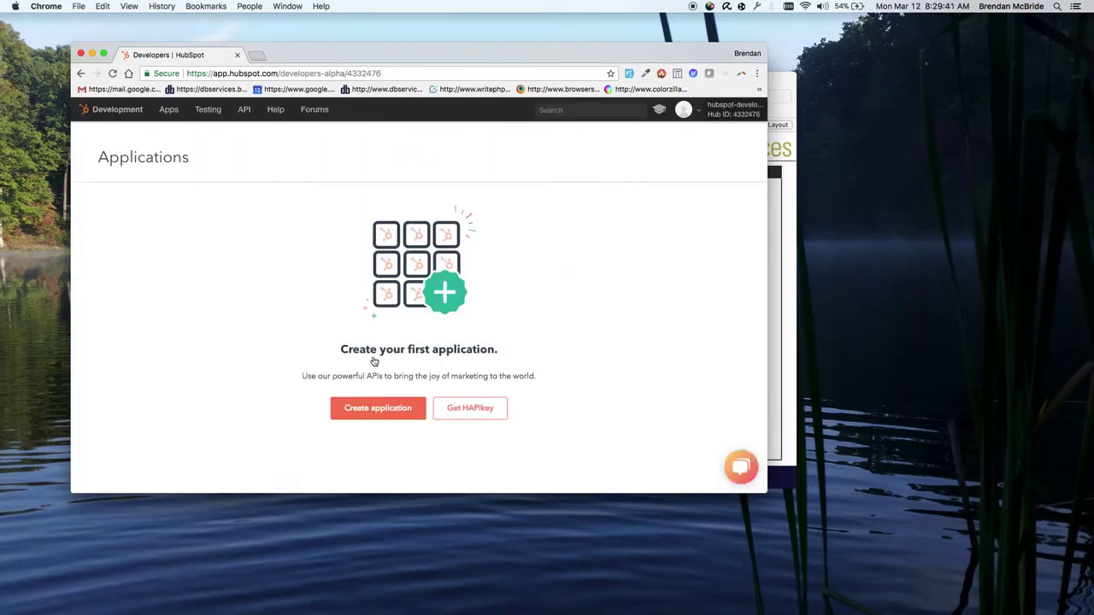
pyautogui.click(399, 407)
pyautogui.click(345, 218)
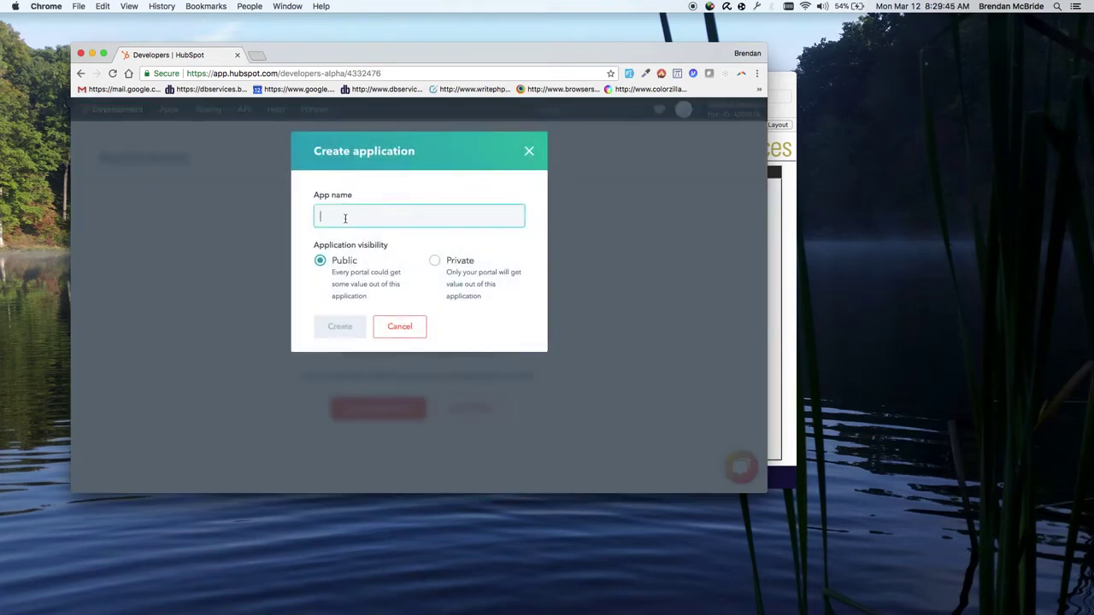
pyautogui.write('FileMaker')
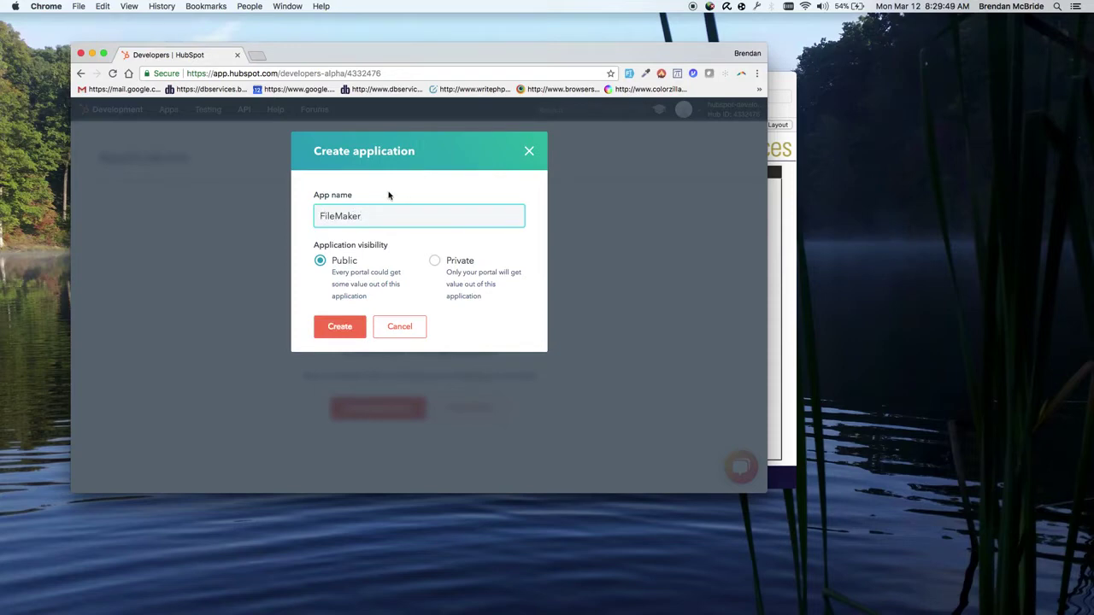
pyautogui.click(359, 323)
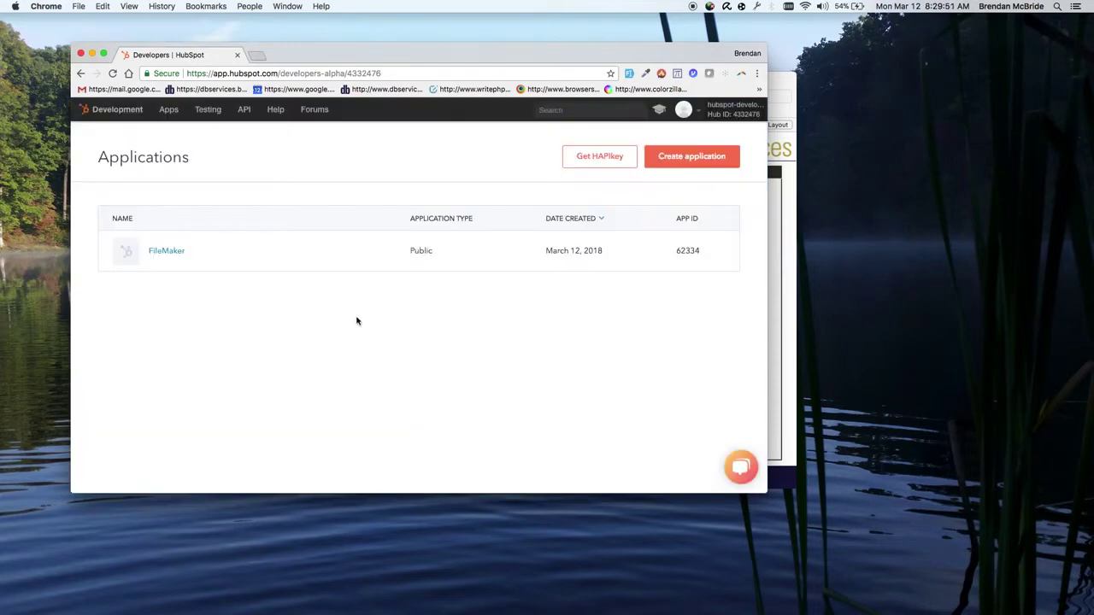
pyautogui.click(165, 252)
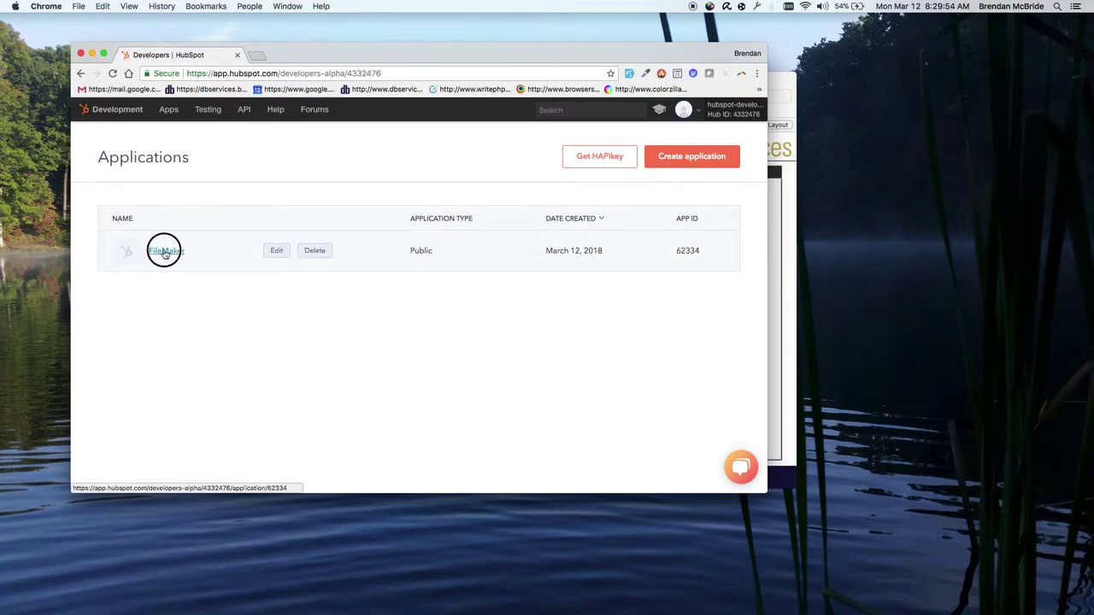
# Tick the create-public-application checklist item and arrange FileMaker beside the HubSpot app page
pyautogui.click(780, 94)
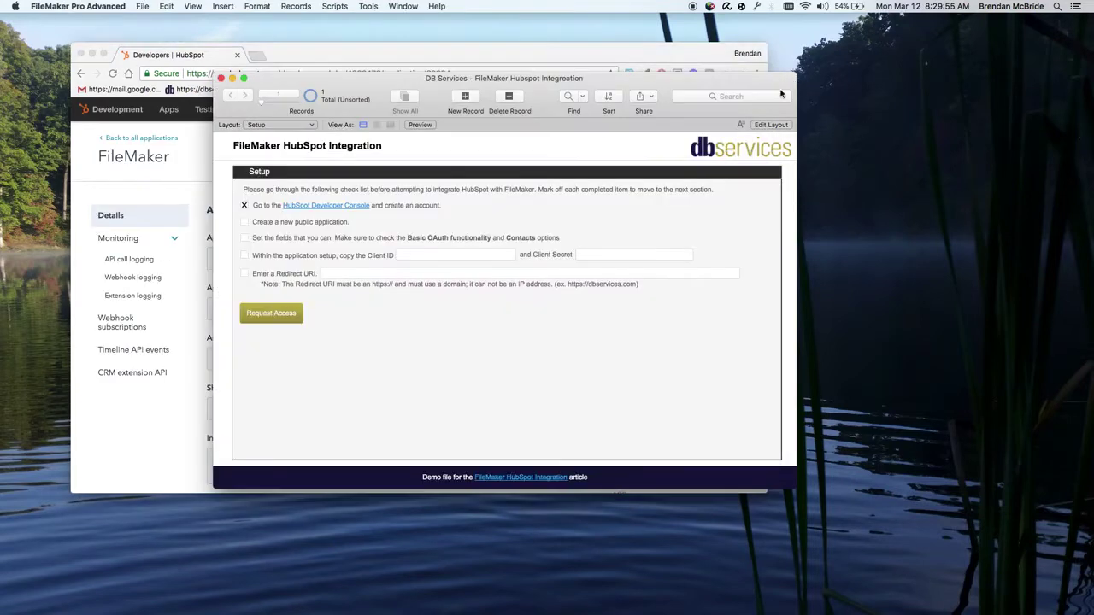
pyautogui.click(245, 221)
pyautogui.moveTo(348, 86); pyautogui.dragTo(476, 86)
pyautogui.click(332, 288)
pyautogui.scroll(-5, 337, 300)
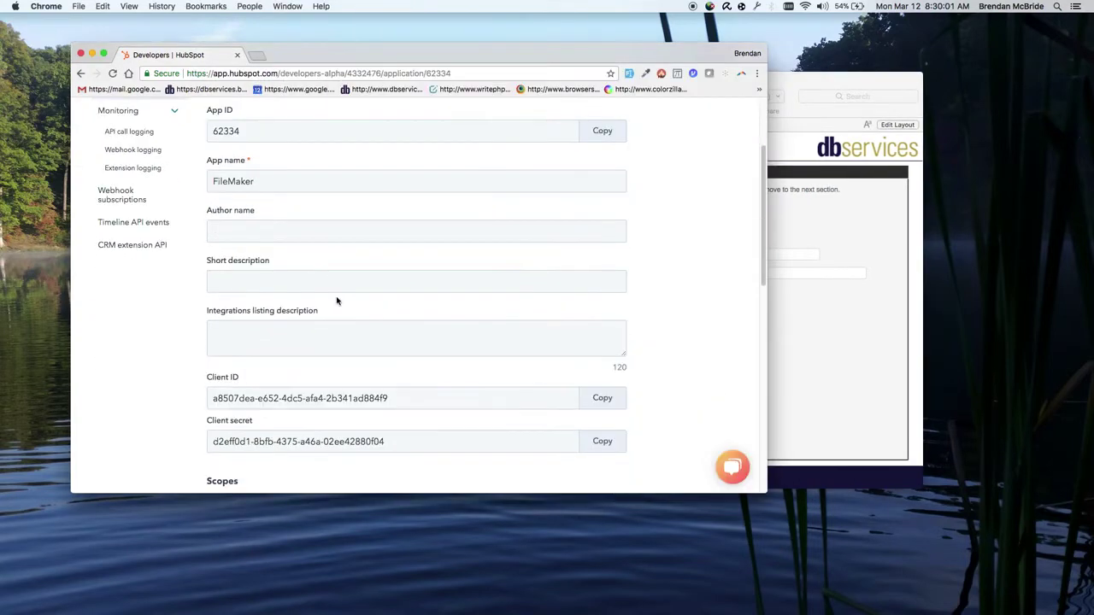
pyautogui.scroll(-3, 339, 299)
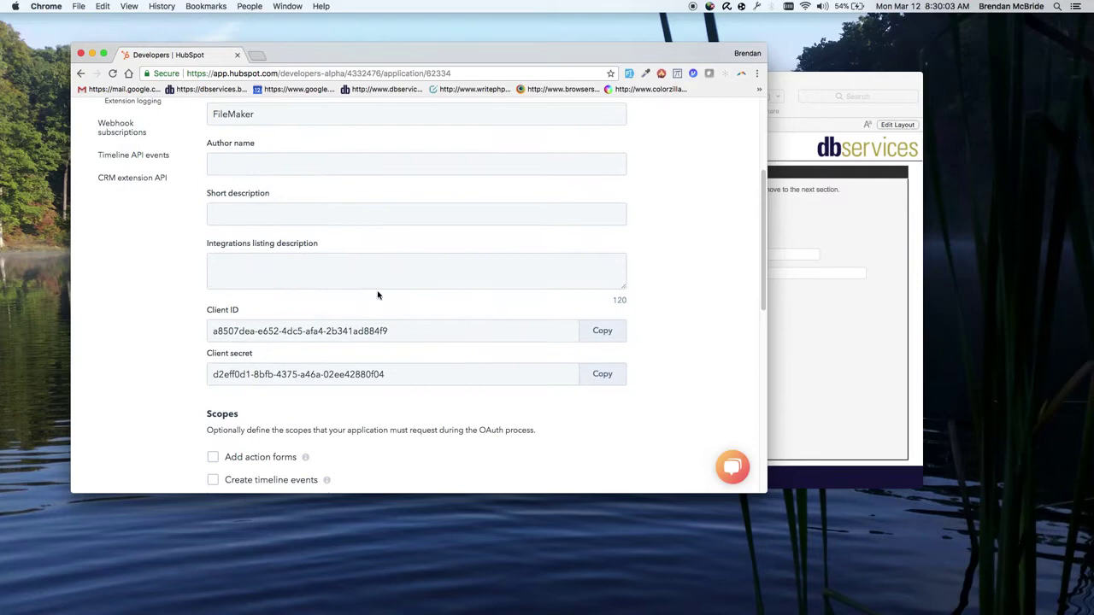
pyautogui.click(879, 352)
pyautogui.click(205, 294)
pyautogui.scroll(-4, 232, 303)
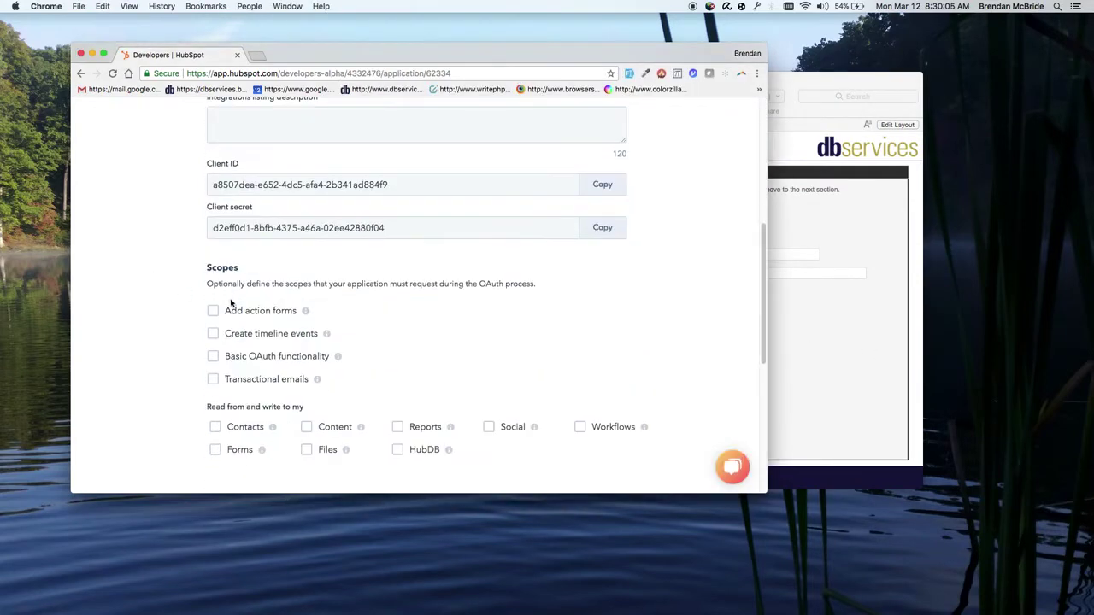
# Enable the Basic OAuth functionality and Contacts scopes for the FileMaker app and save
pyautogui.click(213, 357)
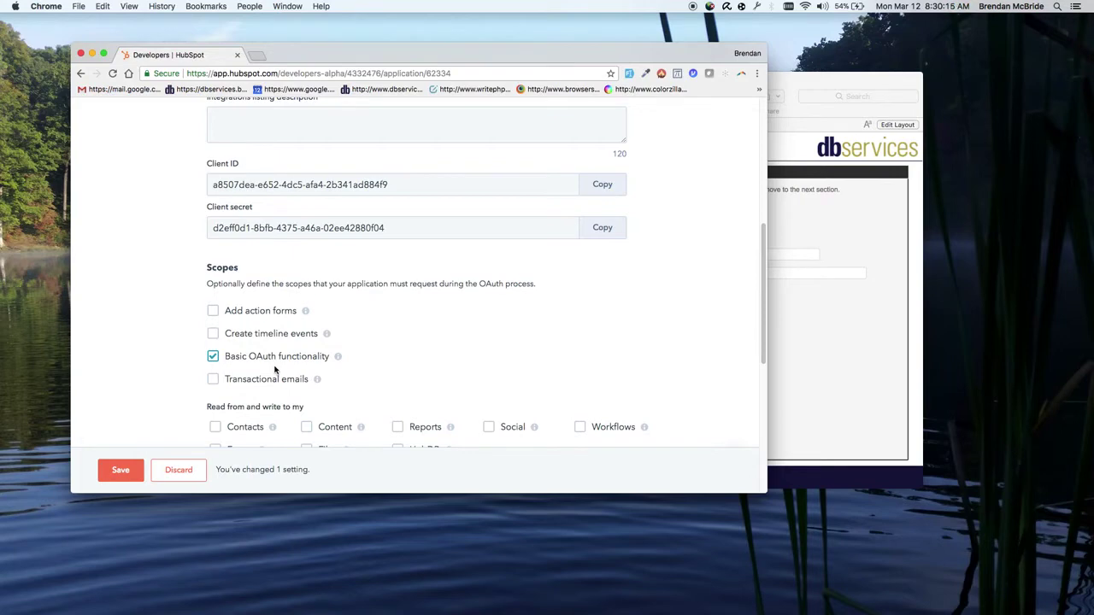
pyautogui.scroll(-1, 261, 381)
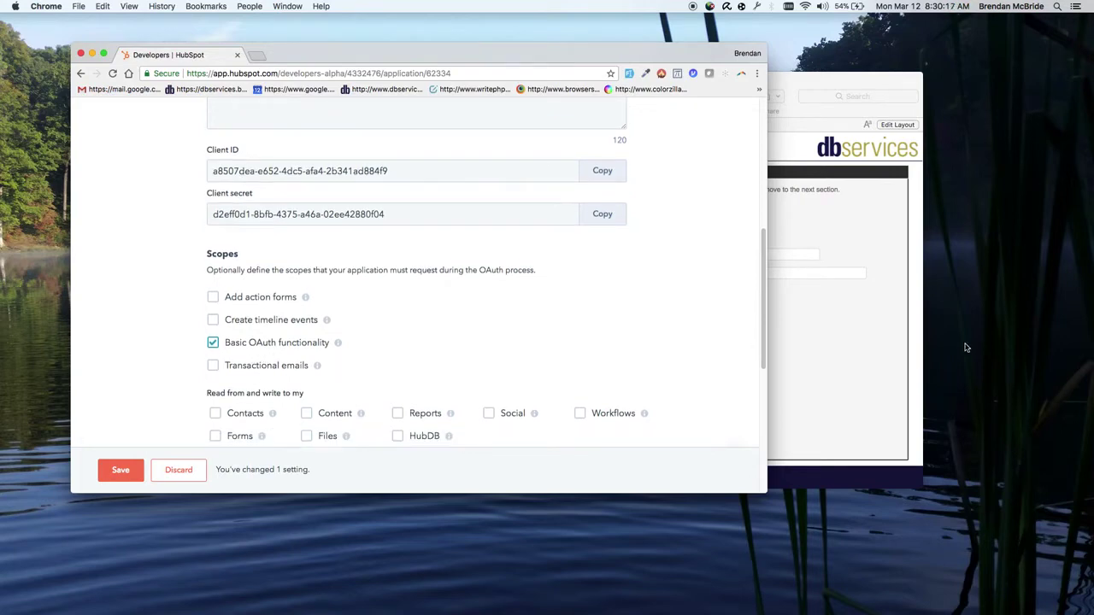
pyautogui.click(219, 414)
pyautogui.scroll(-1, 317, 410)
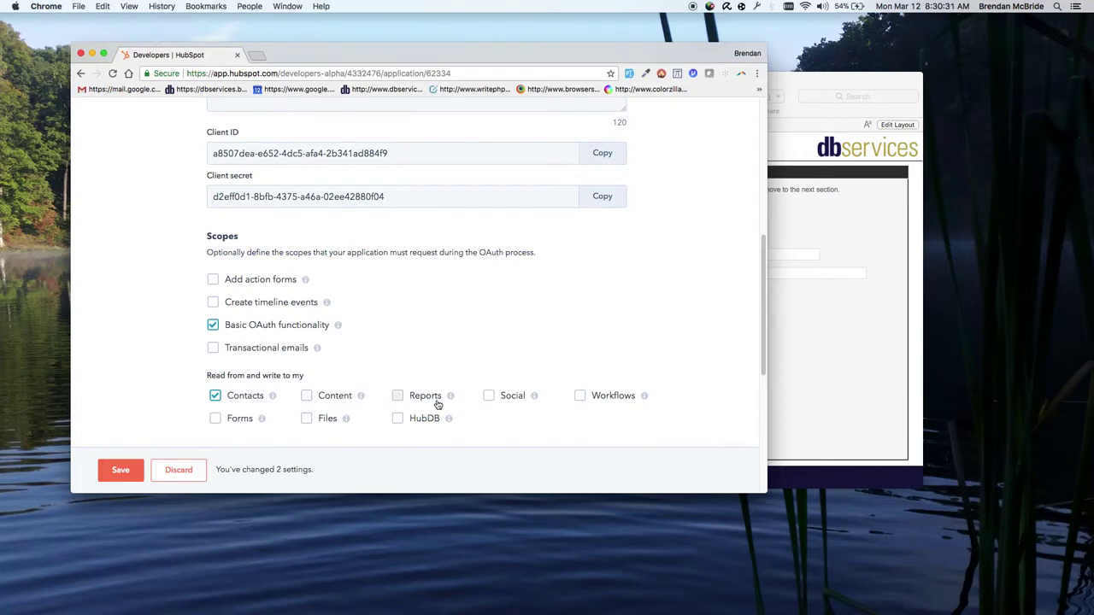
pyautogui.click(132, 470)
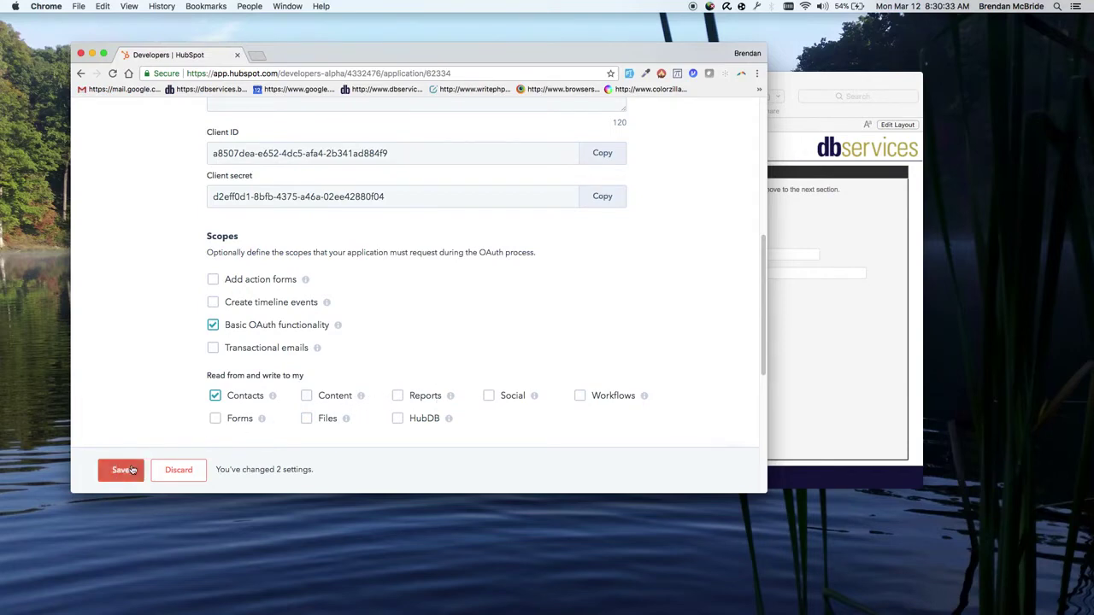
pyautogui.scroll(5, 317, 385)
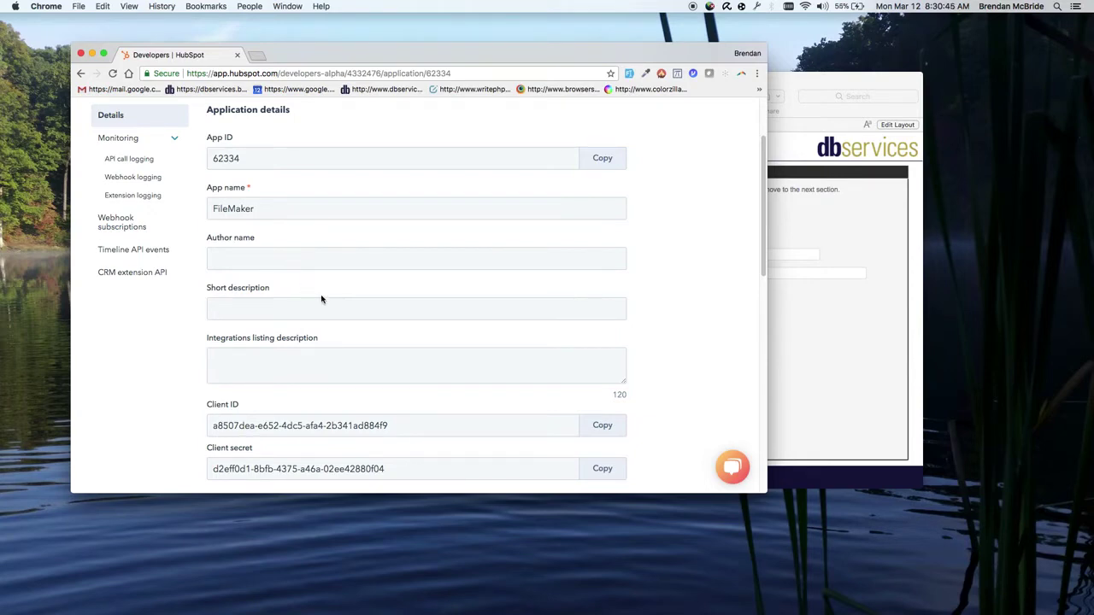
pyautogui.scroll(-1, 336, 309)
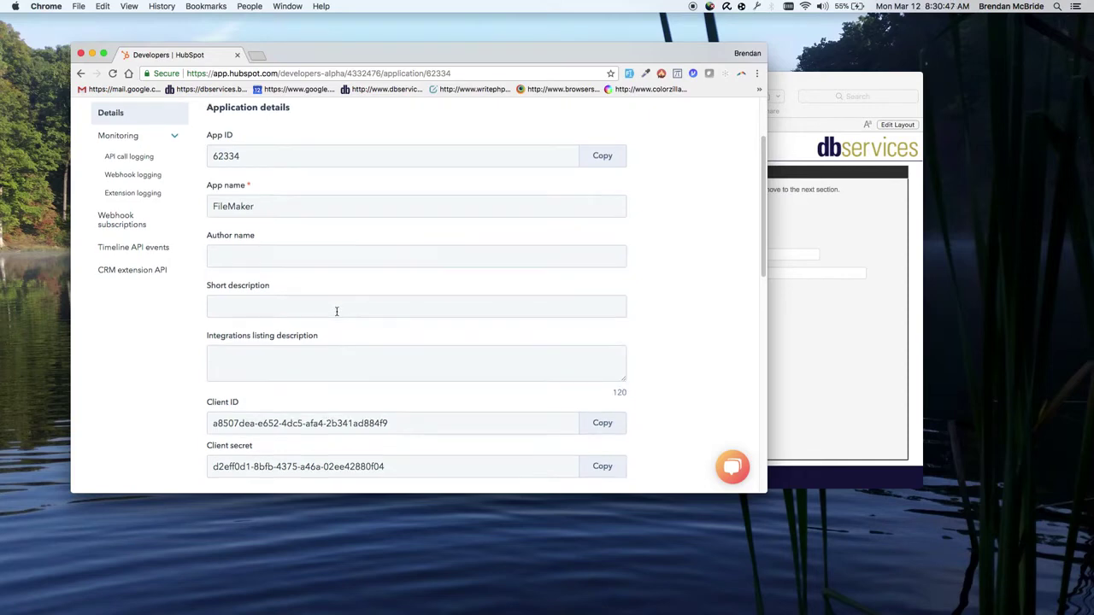
pyautogui.scroll(-2, 338, 313)
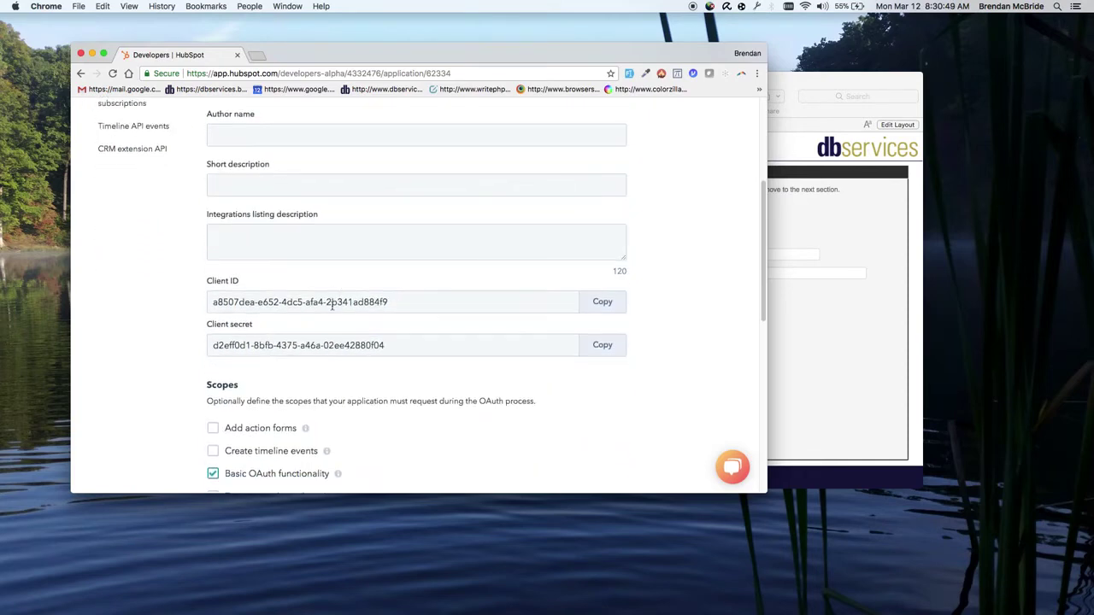
# Tick the scopes step and paste HubSpot's Client ID into the FileMaker Client ID field
pyautogui.click(774, 318)
pyautogui.click(370, 238)
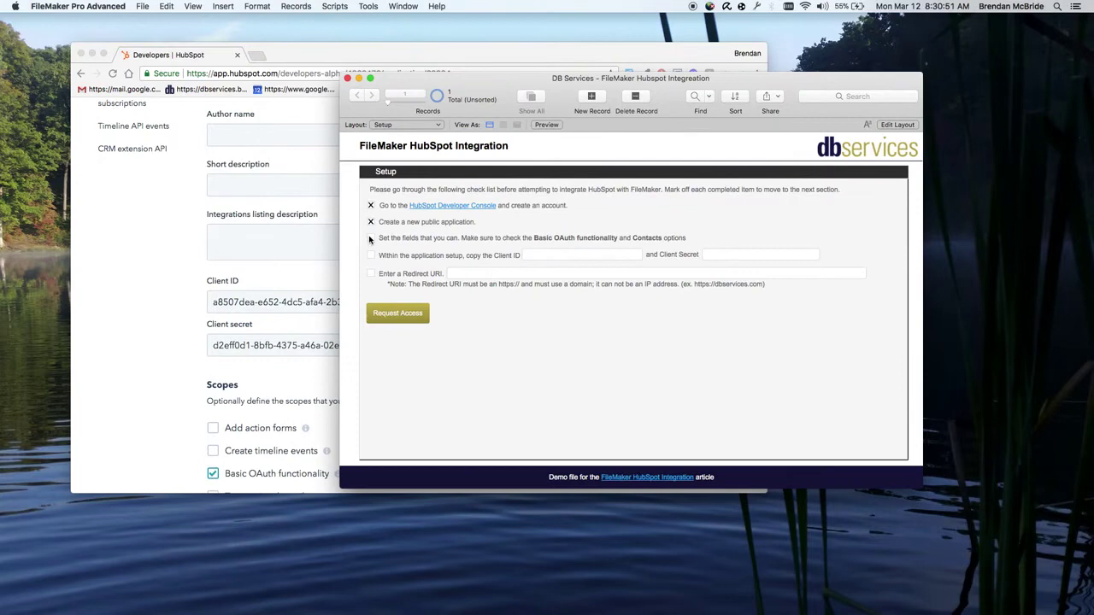
pyautogui.click(127, 289)
pyautogui.click(602, 302)
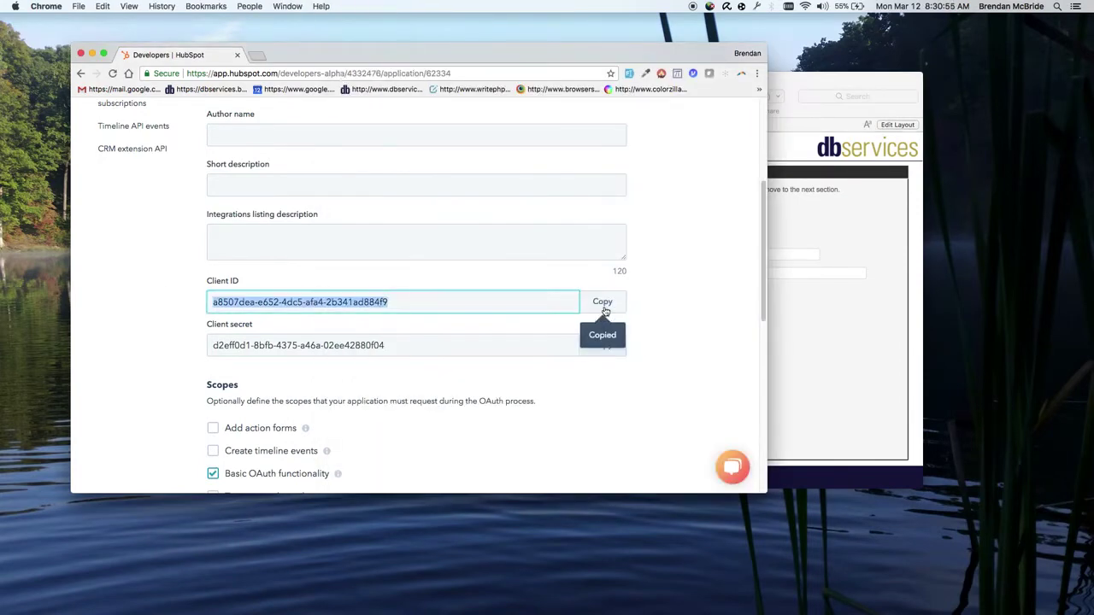
pyautogui.click(820, 362)
pyautogui.click(592, 260)
pyautogui.press('super+v')
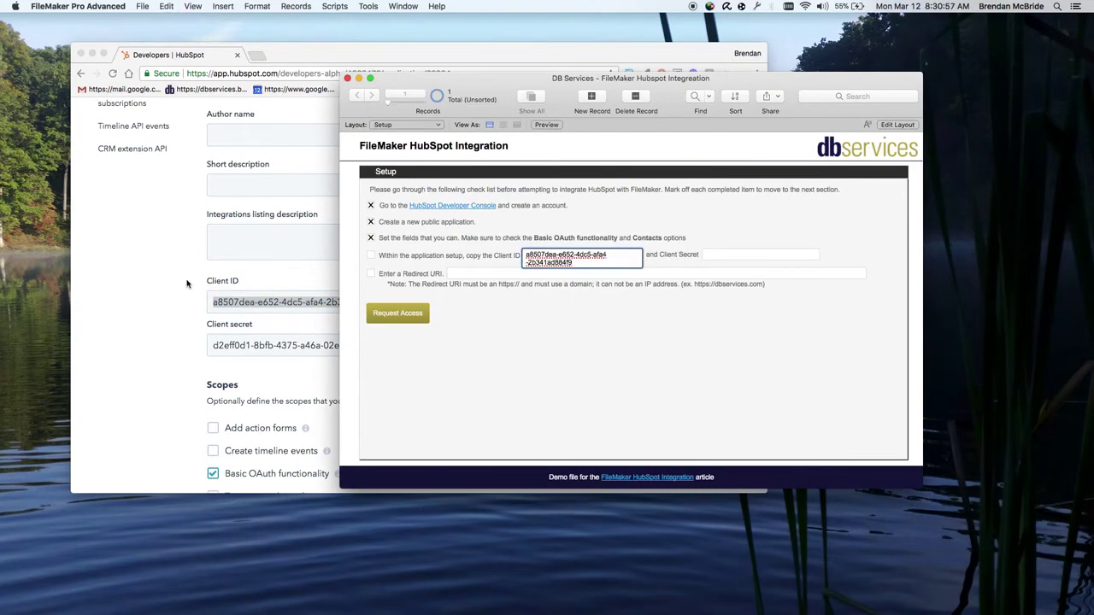
# Paste the Client secret into the Client Secret field and tick the client credentials step
pyautogui.click(190, 285)
pyautogui.click(602, 344)
pyautogui.click(869, 343)
pyautogui.click(761, 259)
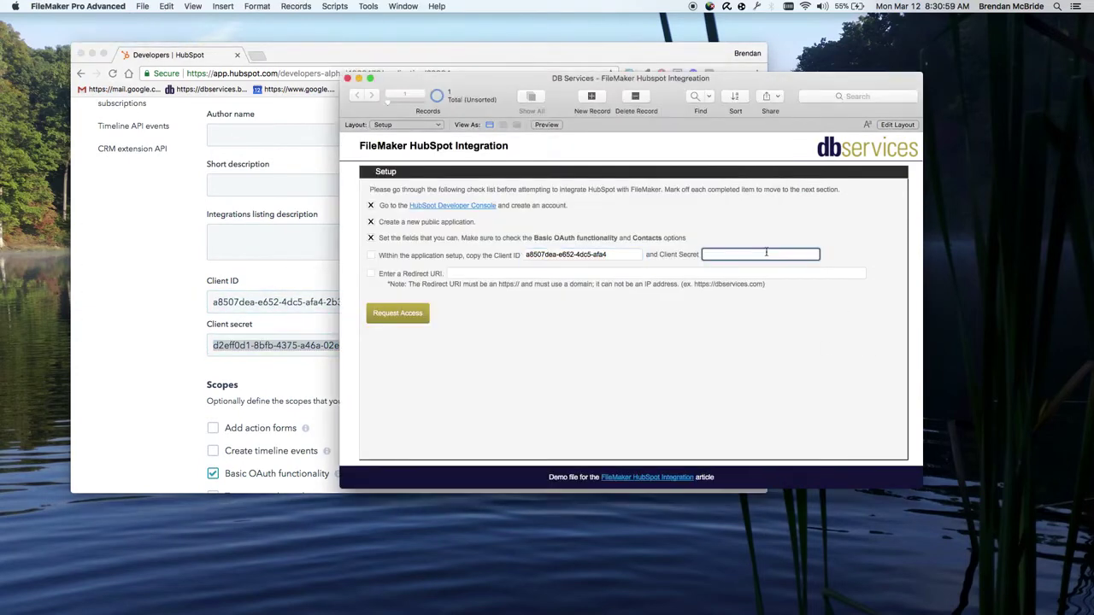
pyautogui.press('super+v')
pyautogui.click(590, 332)
pyautogui.click(370, 256)
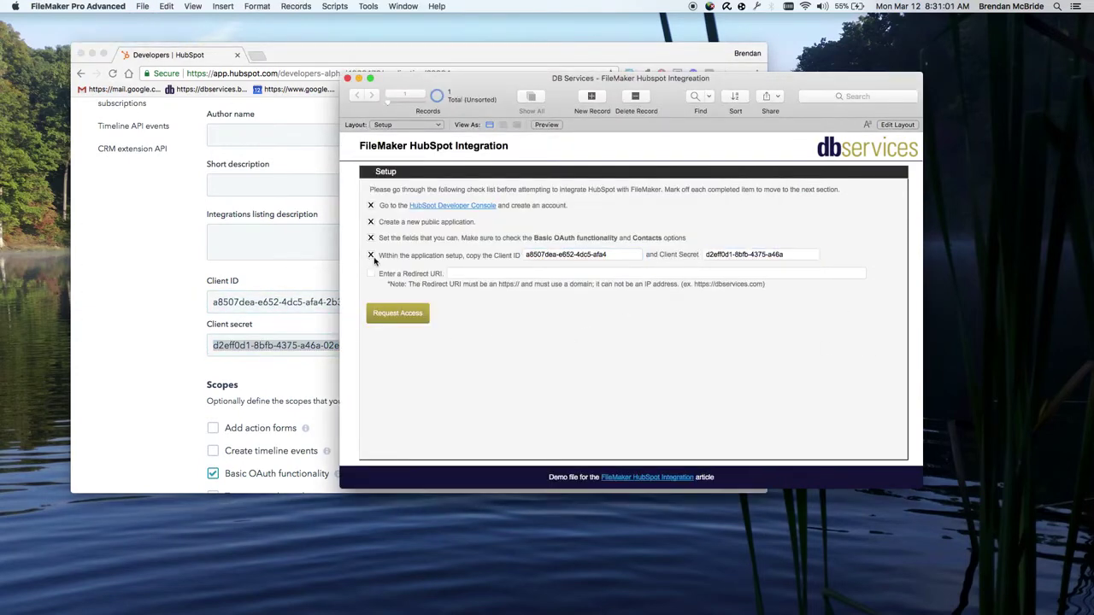
pyautogui.click(479, 274)
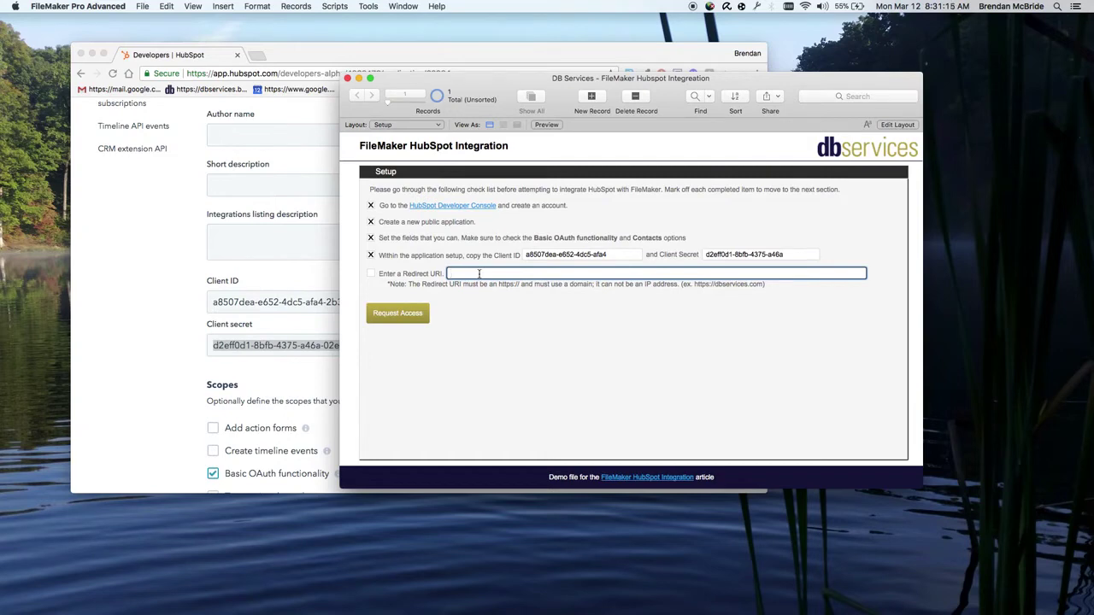
pyautogui.write('https://db')
pyautogui.write('services.com')
# Tick the Redirect URI item, then review the Get OAuth Code script in Script Workspace
pyautogui.click(371, 273)
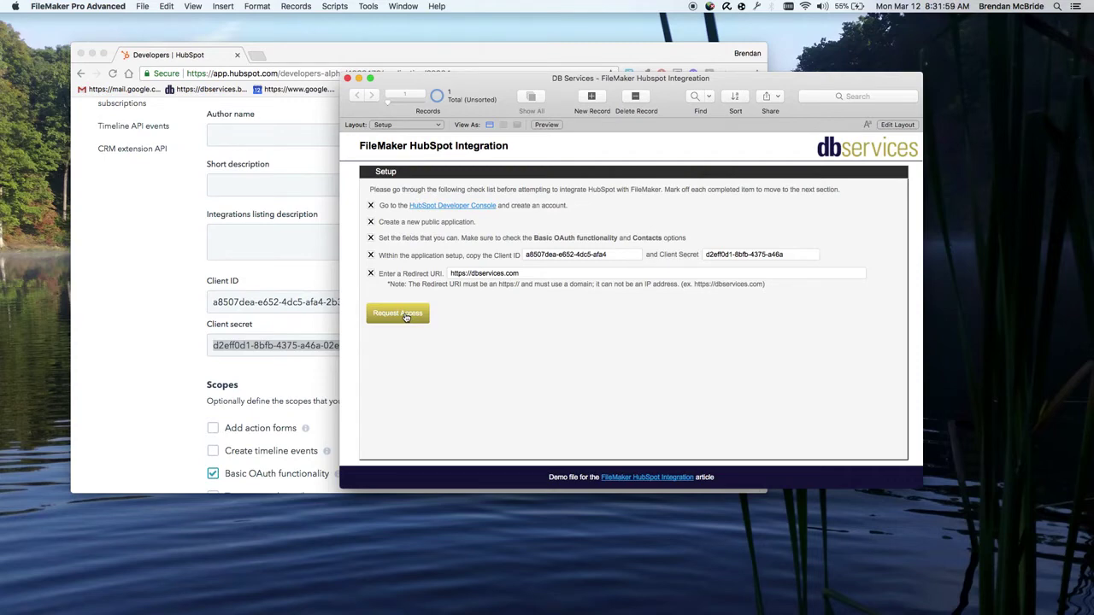
pyautogui.press('super+shift+s')
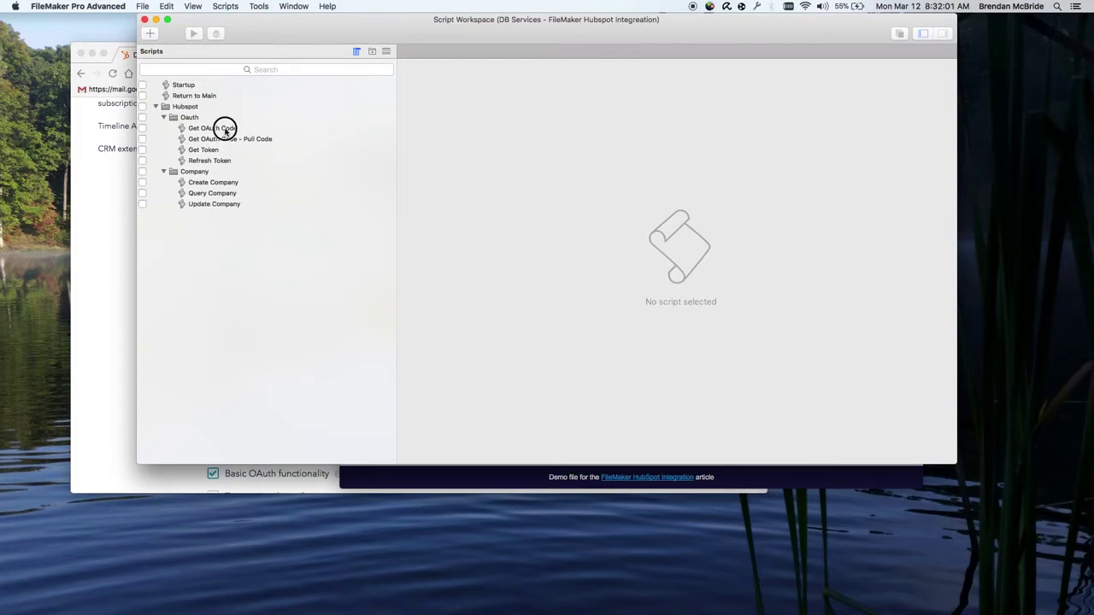
pyautogui.click(225, 128)
pyautogui.scroll(-1, 478, 263)
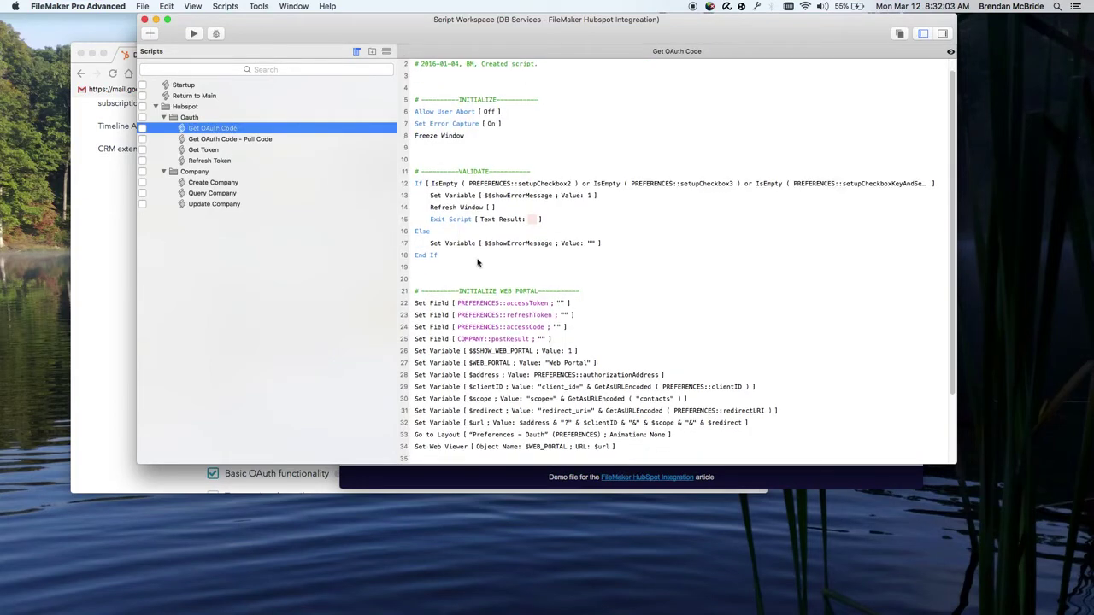
pyautogui.scroll(1, 477, 263)
pyautogui.click(145, 18)
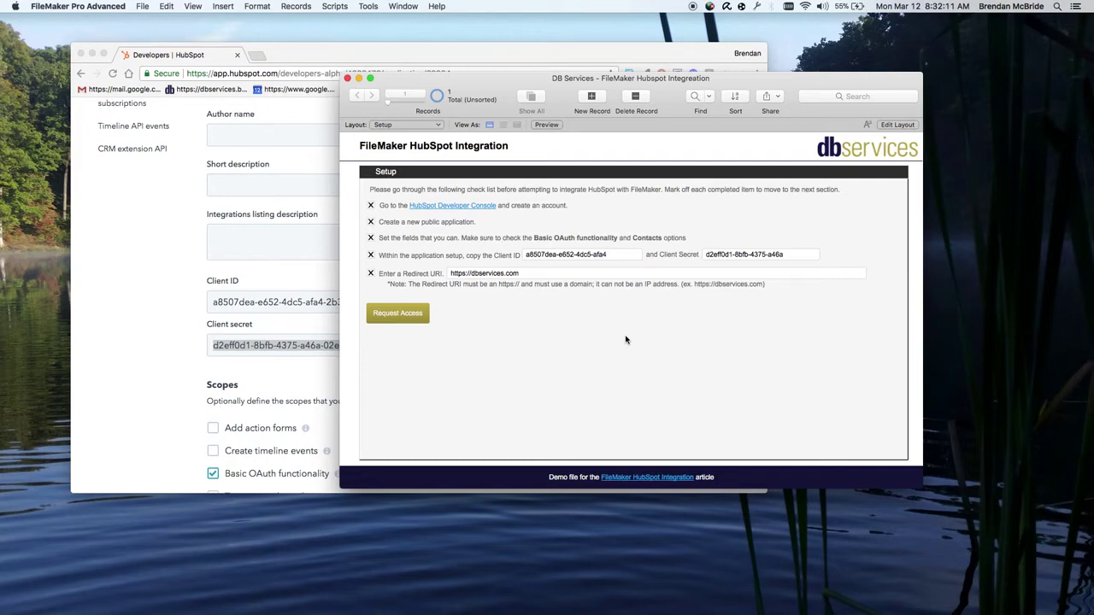
# Request HubSpot access, choose the DB-FM-dev test account, and grant the integration access
pyautogui.click(422, 318)
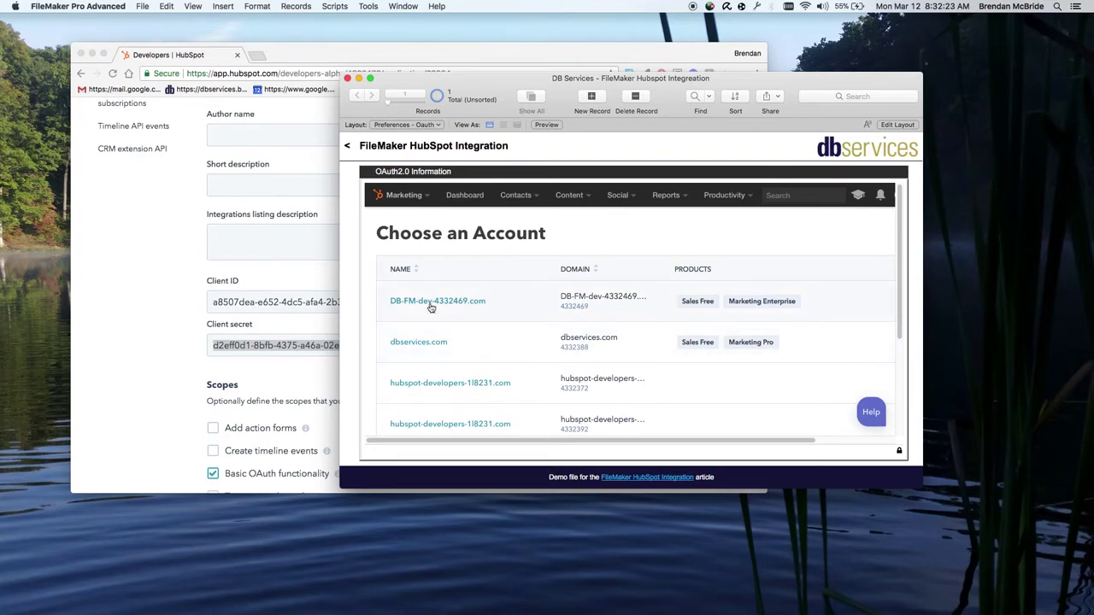
pyautogui.click(422, 305)
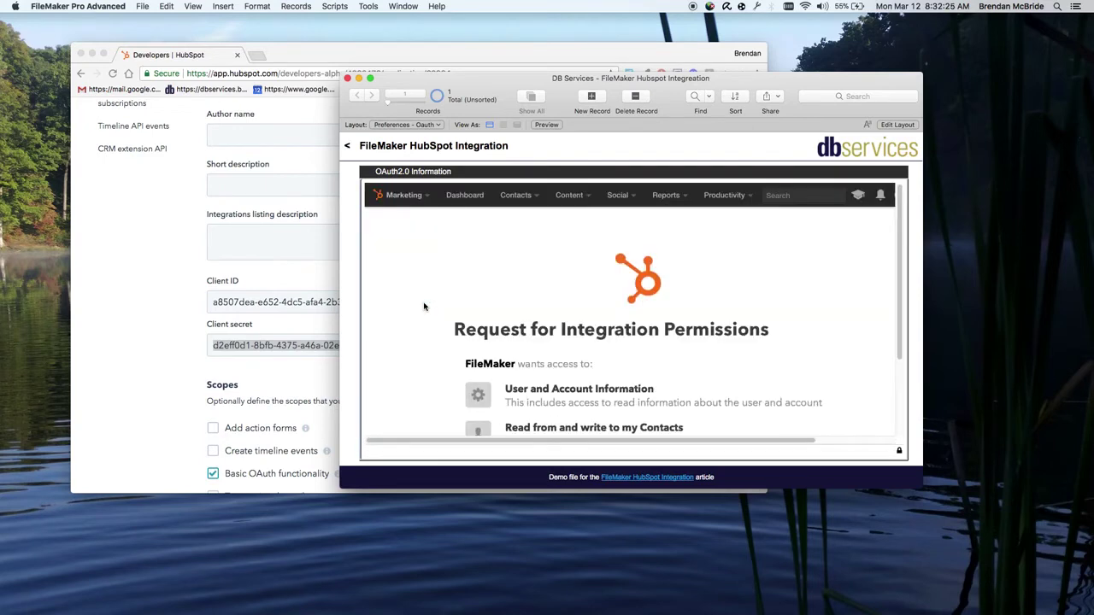
pyautogui.scroll(-2, 432, 321)
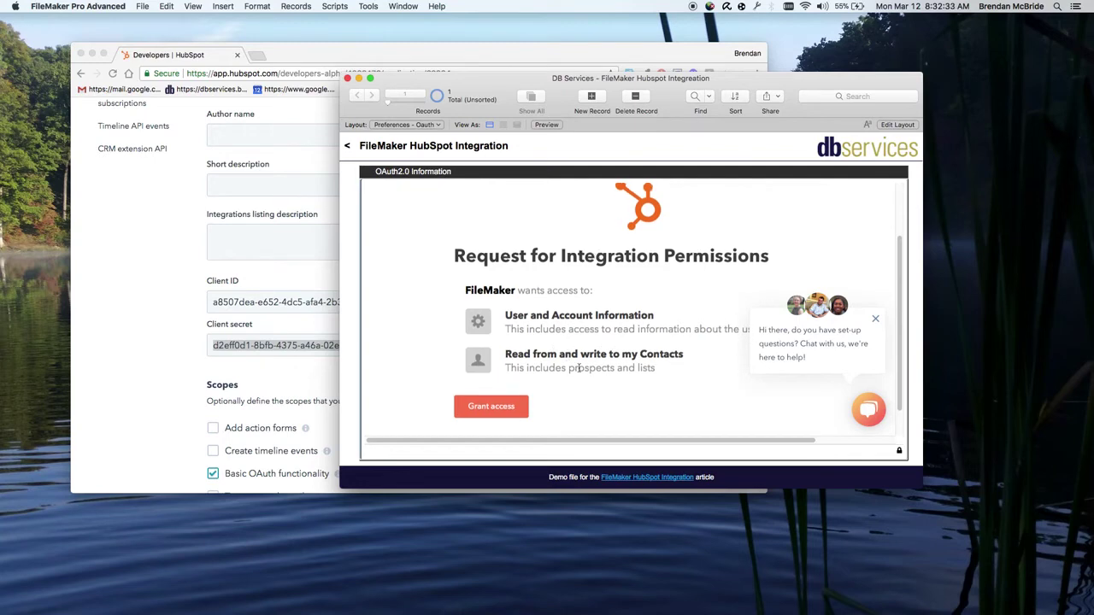
pyautogui.scroll(-1, 527, 344)
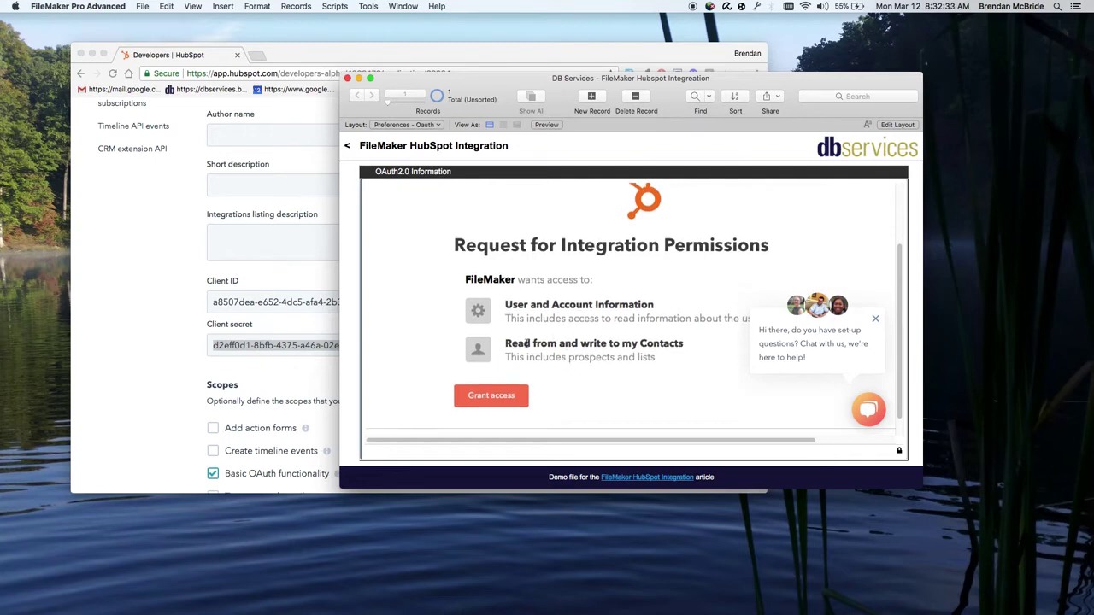
pyautogui.click(513, 397)
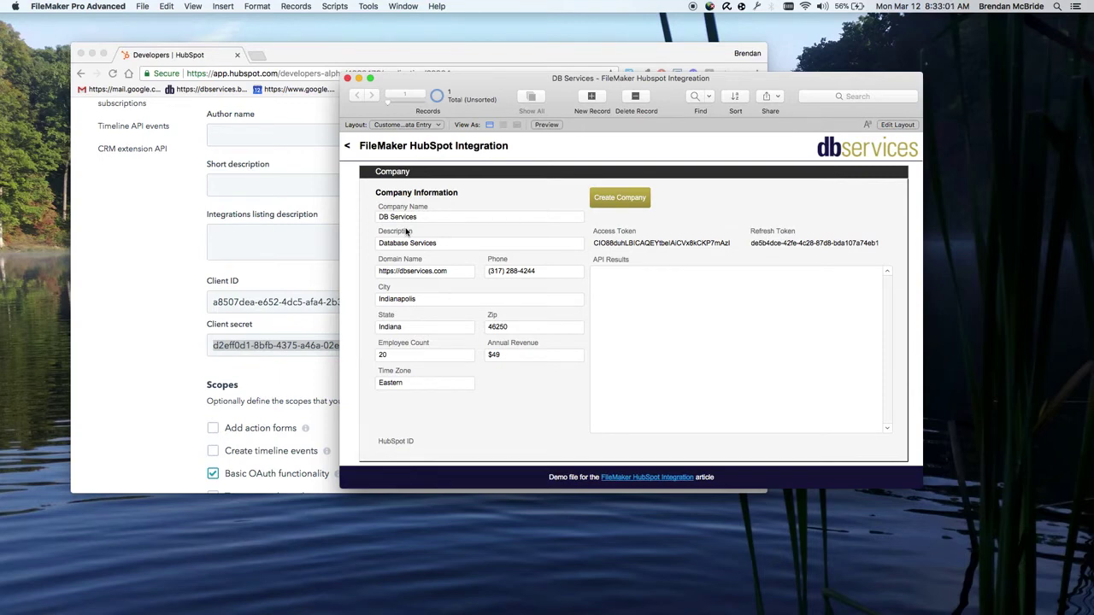
# With the tokens loaded, show the Get OAuth Code script in Script Workspace, then close it
pyautogui.press('super+shift+s')
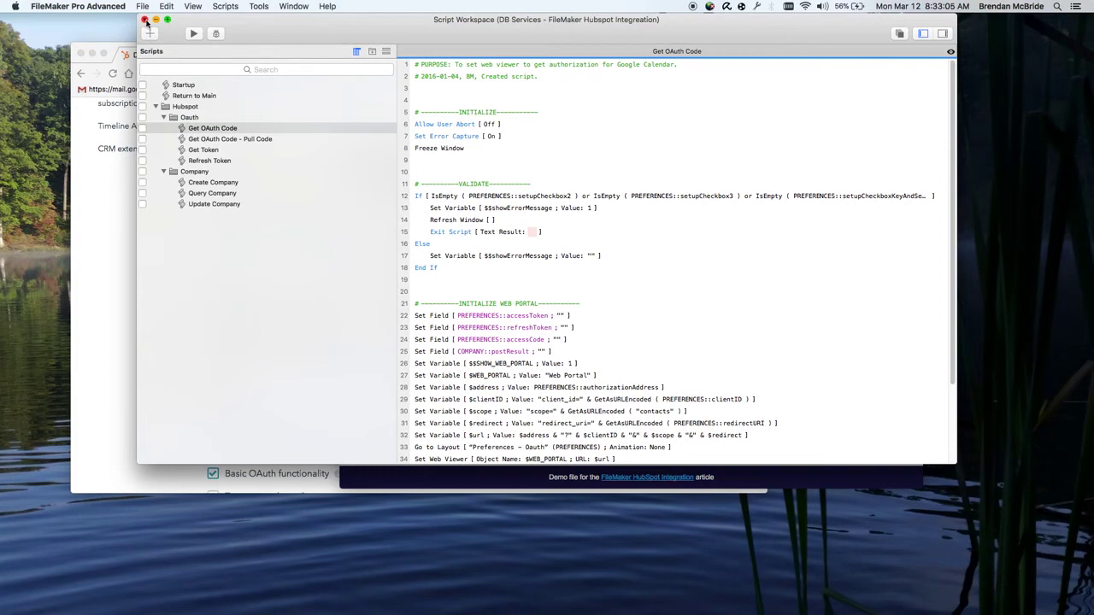
pyautogui.click(145, 19)
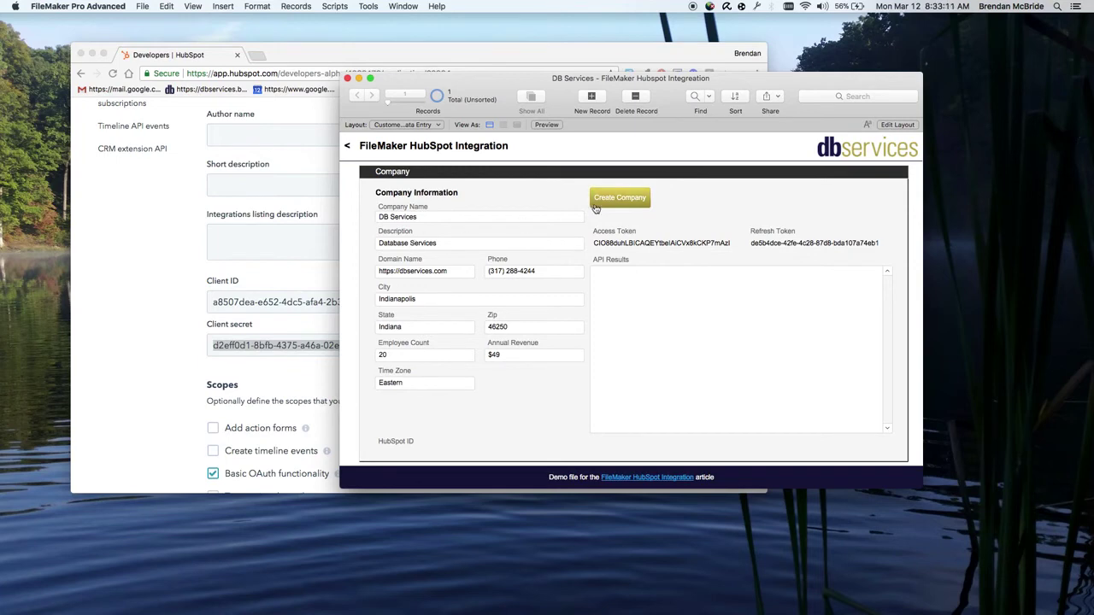
# Create the DB Services company in HubSpot, receiving HubSpot ID 730607867
pyautogui.click(603, 204)
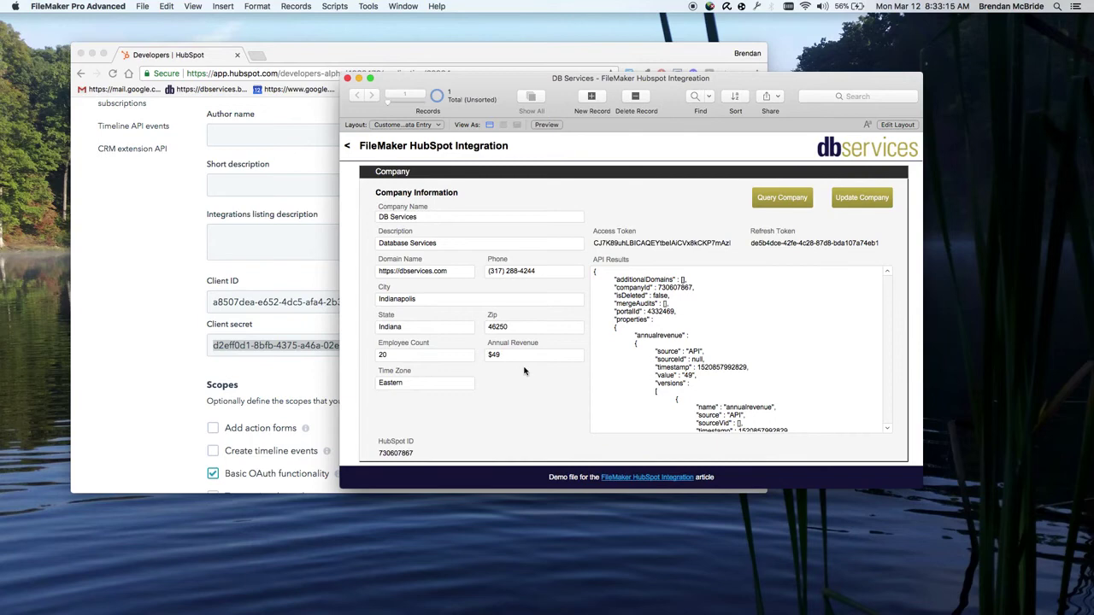
# Switch HubSpot in Chrome over to the DB-FM-dev test account
pyautogui.click(297, 58)
pyautogui.scroll(5, 681, 171)
pyautogui.click(699, 111)
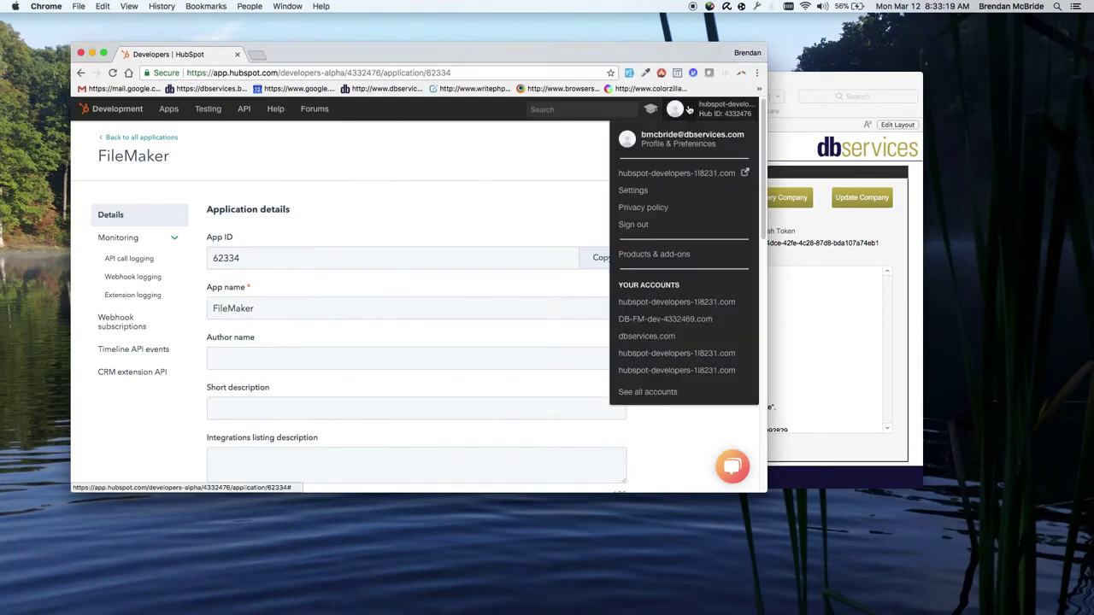
pyautogui.click(678, 174)
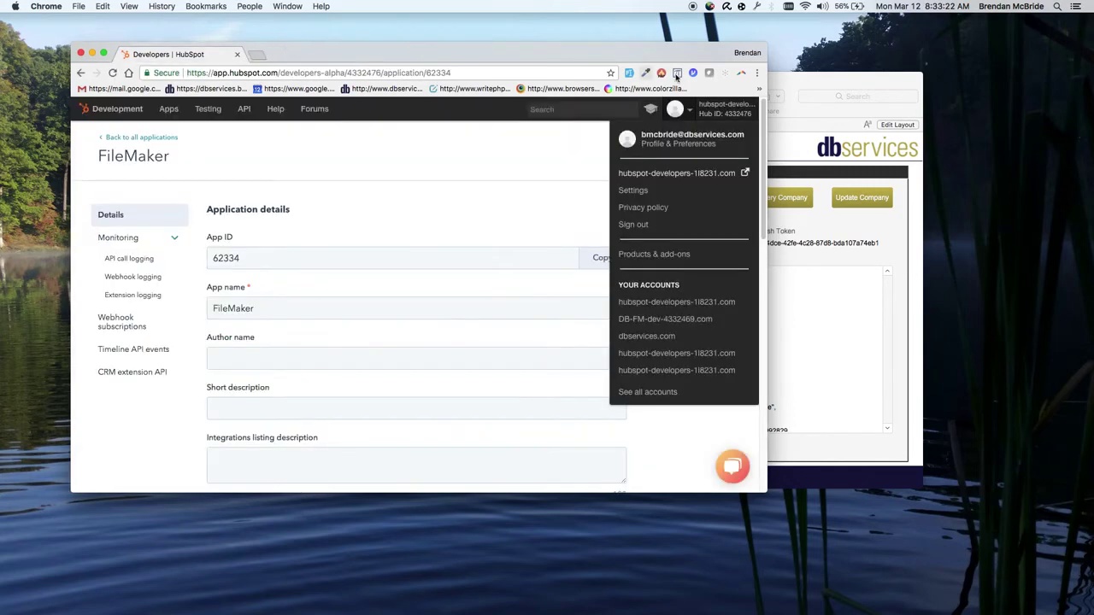
pyautogui.click(366, 54)
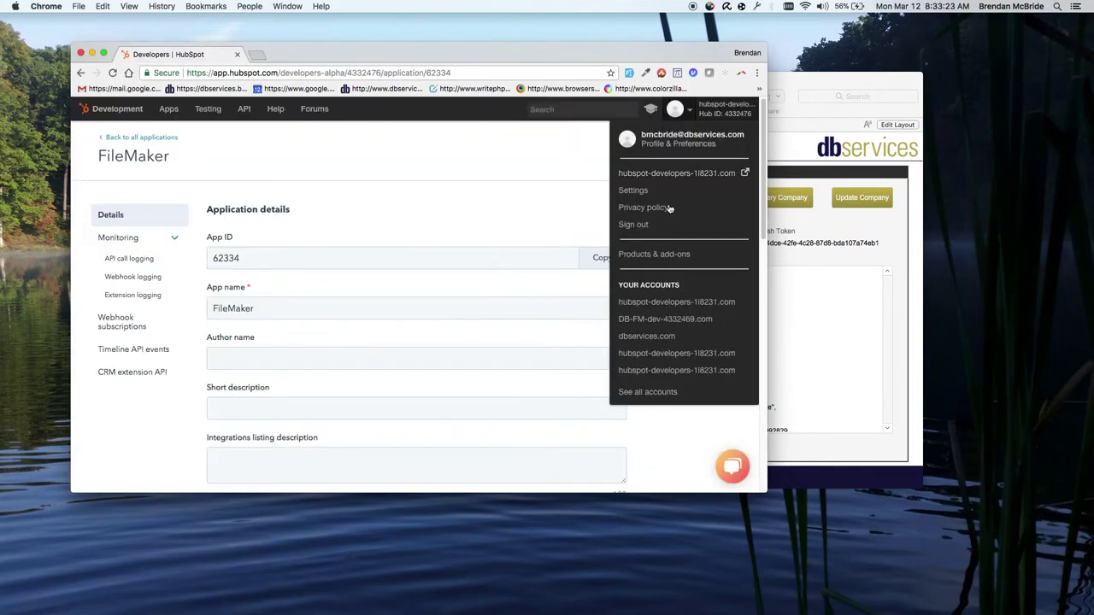
pyautogui.click(654, 319)
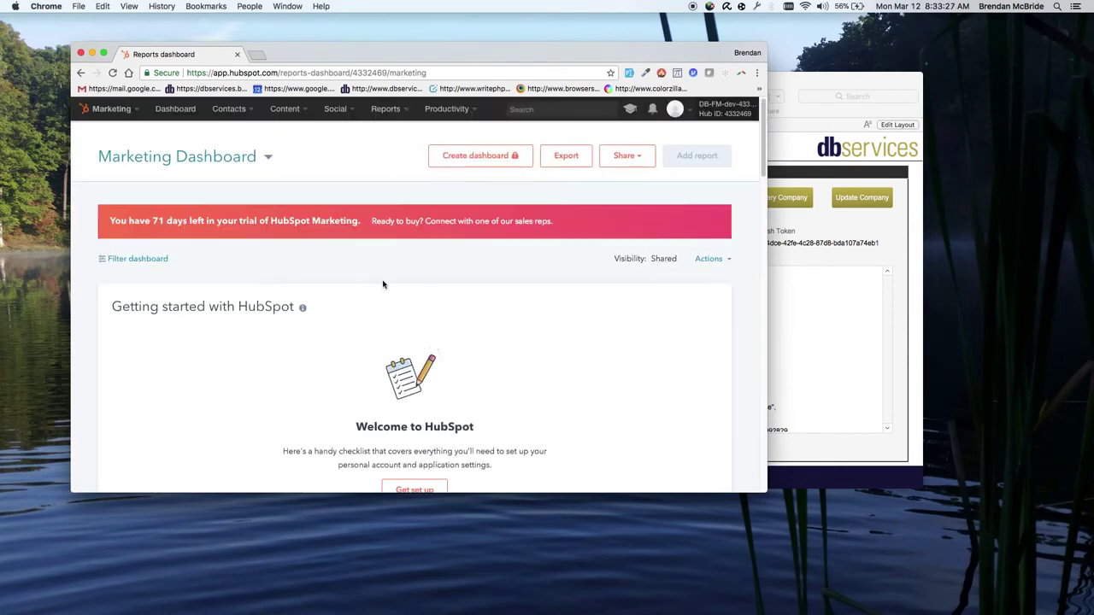
pyautogui.scroll(-3, 385, 271)
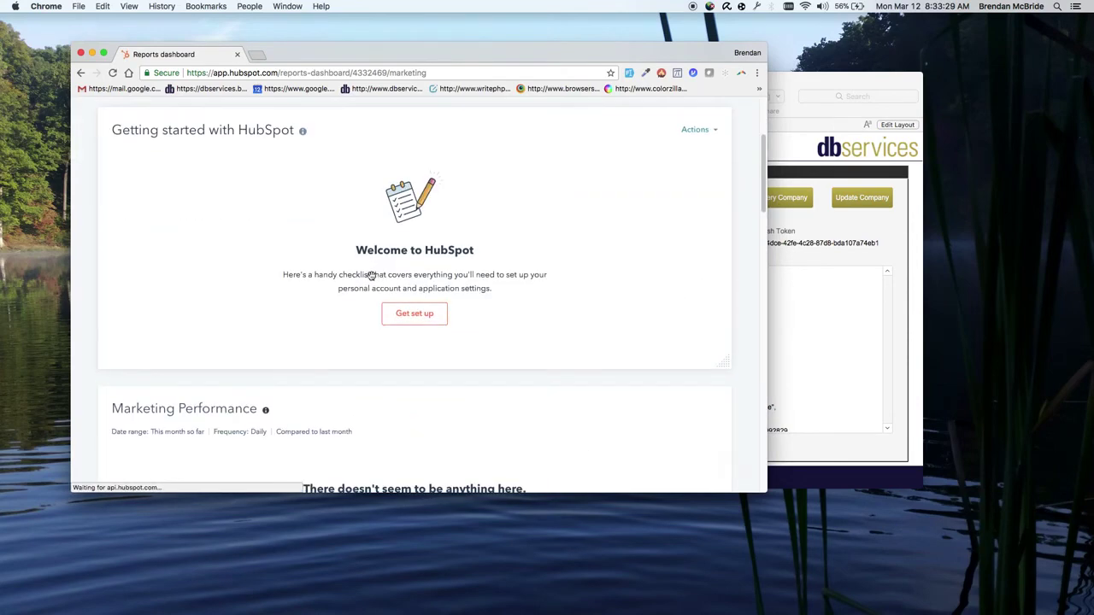
pyautogui.scroll(3, 372, 275)
# Go to Contacts > Companies and open the new DB Services company record
pyautogui.click(193, 160)
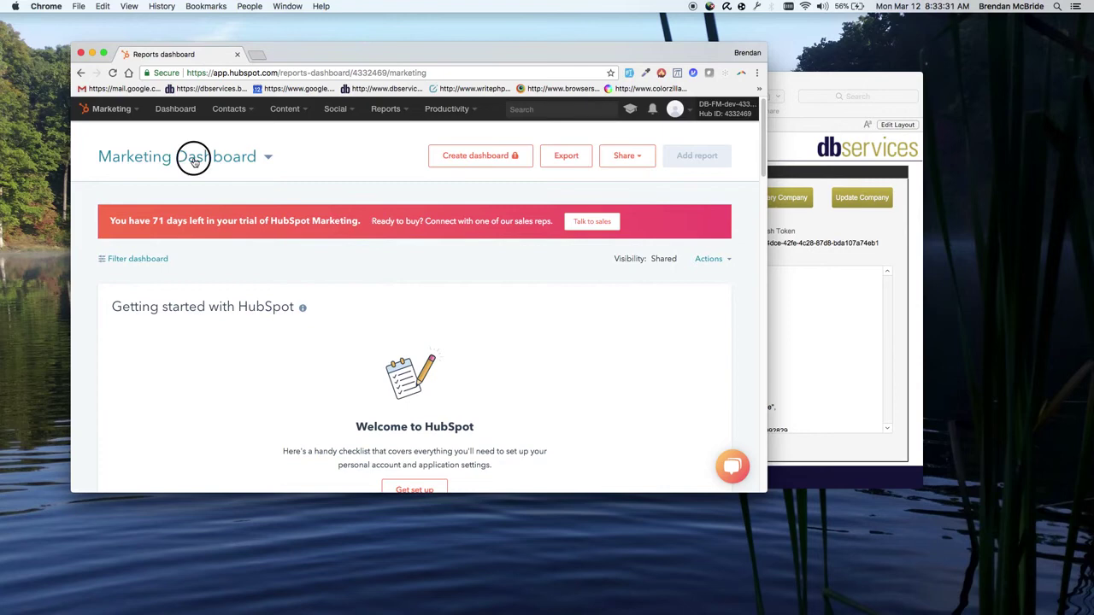
pyautogui.click(349, 157)
pyautogui.click(229, 109)
pyautogui.click(229, 131)
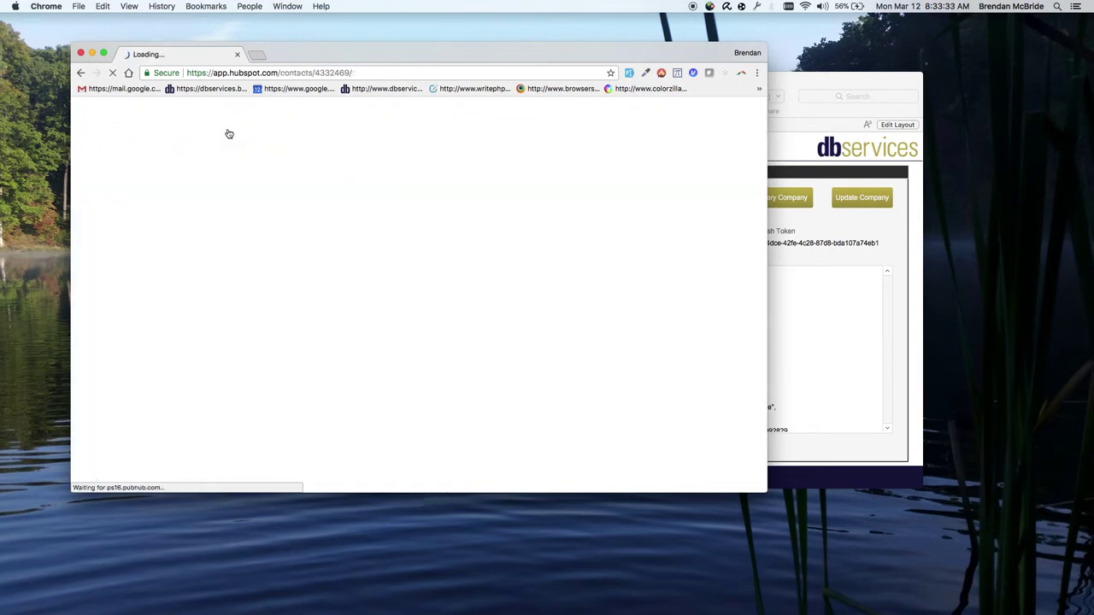
pyautogui.click(230, 110)
pyautogui.click(243, 151)
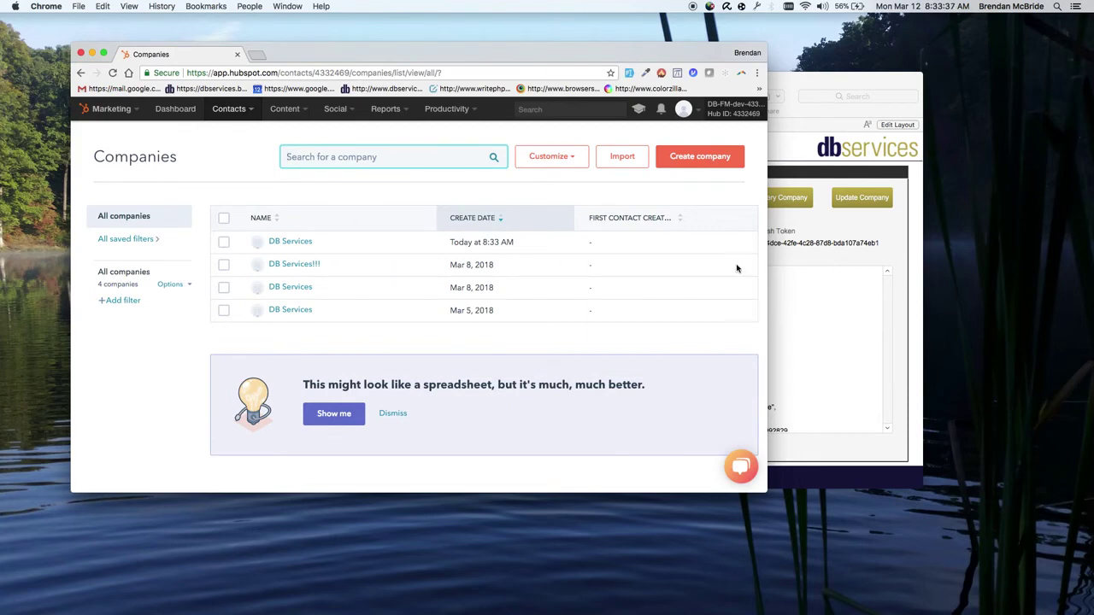
pyautogui.click(288, 243)
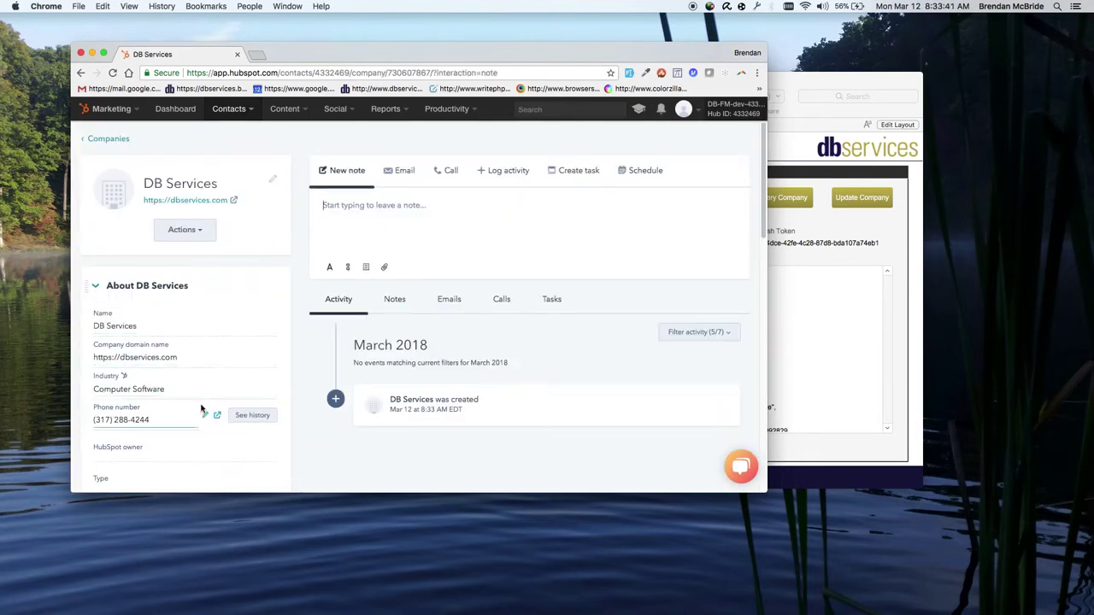
pyautogui.click(918, 291)
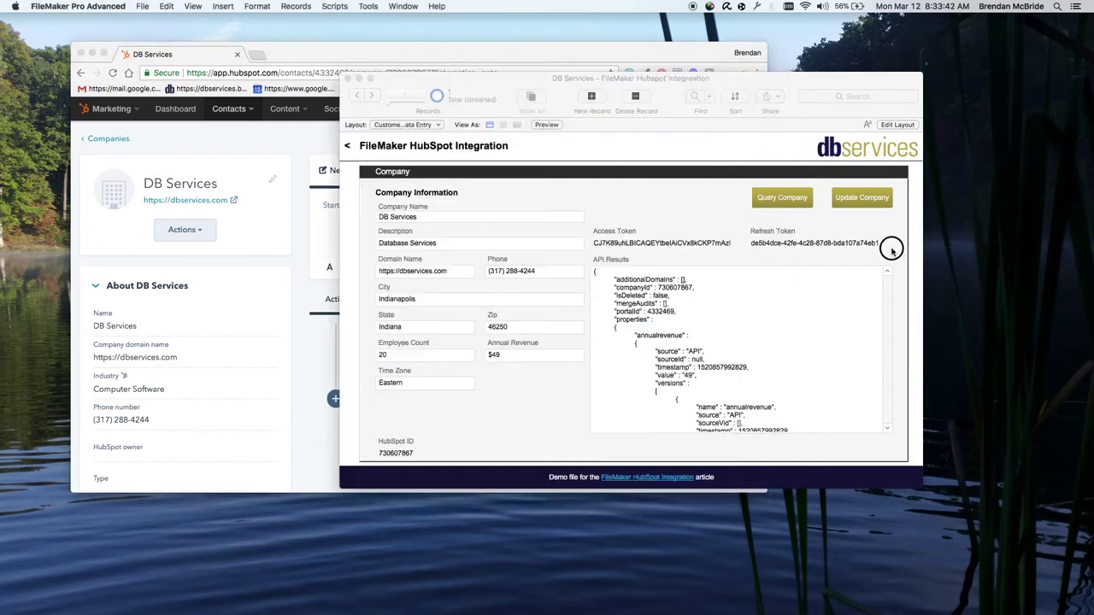
# Rename the company to 'DB Services Example' and push it to HubSpot with Update Company
pyautogui.click(654, 311)
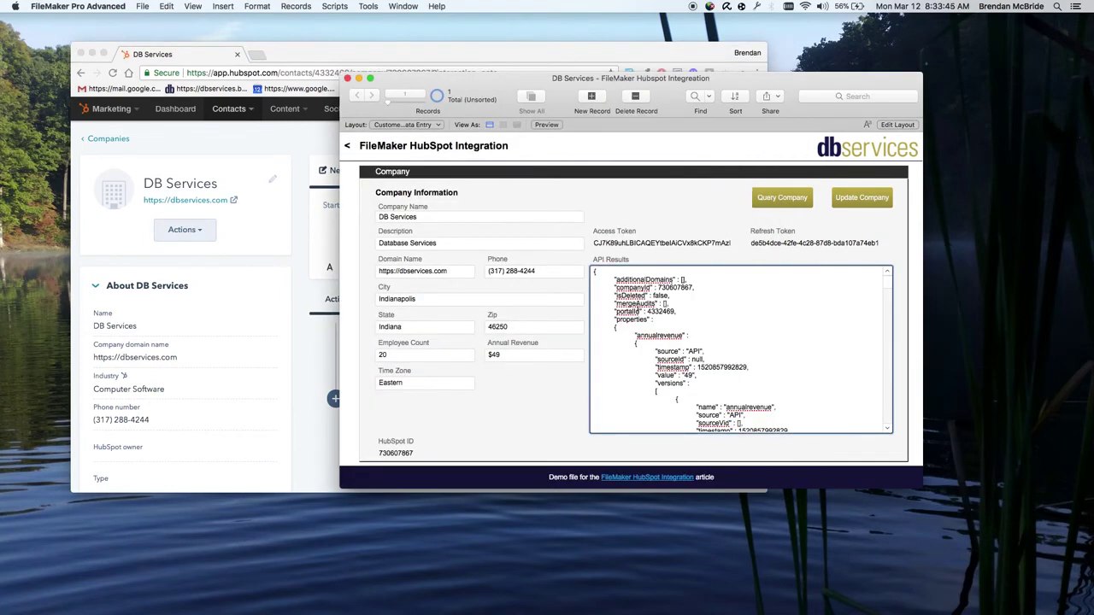
pyautogui.scroll(-10, 640, 310)
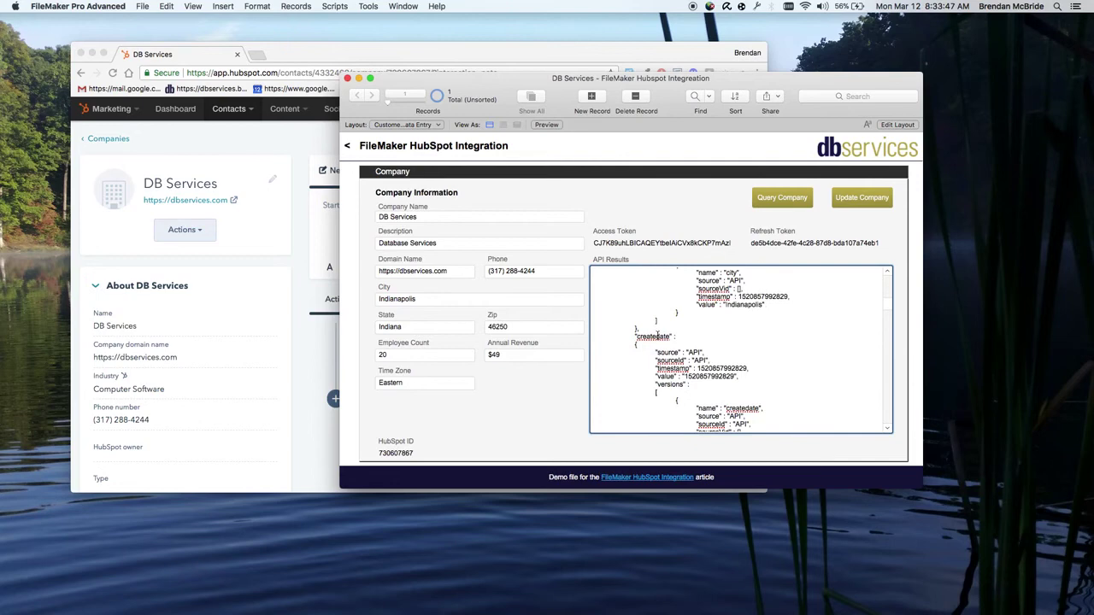
pyautogui.scroll(-10, 657, 333)
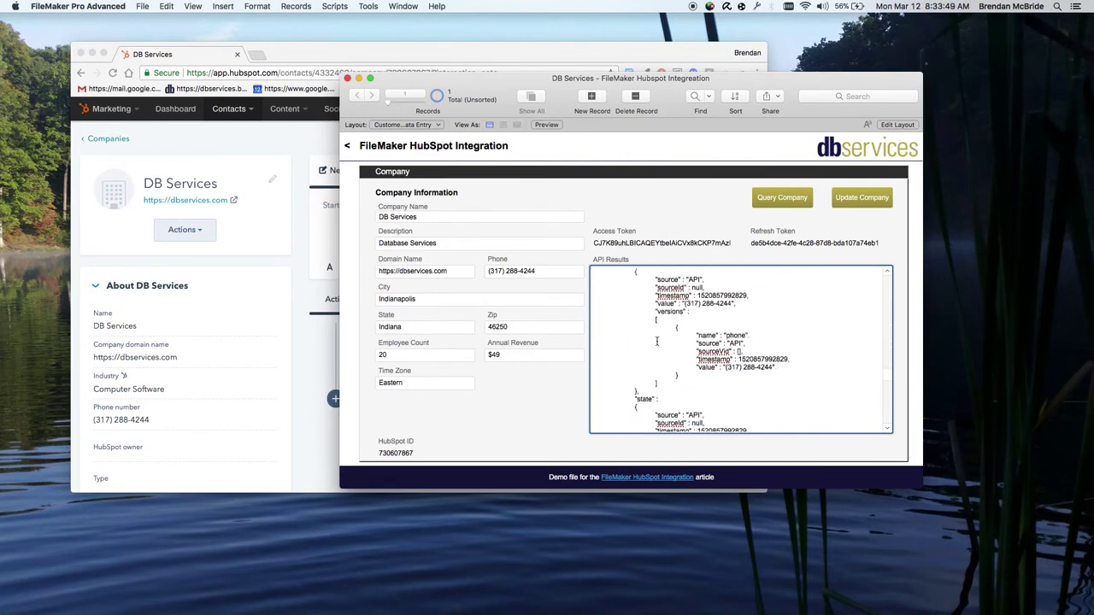
pyautogui.scroll(-5, 657, 342)
pyautogui.click(450, 217)
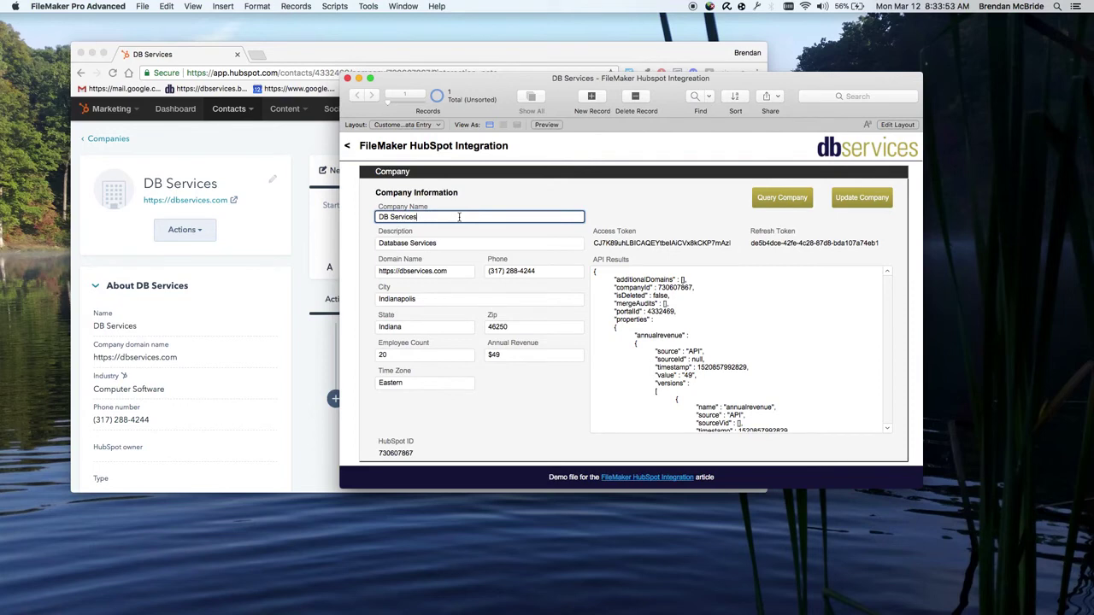
pyautogui.write('Example')
pyautogui.click(839, 201)
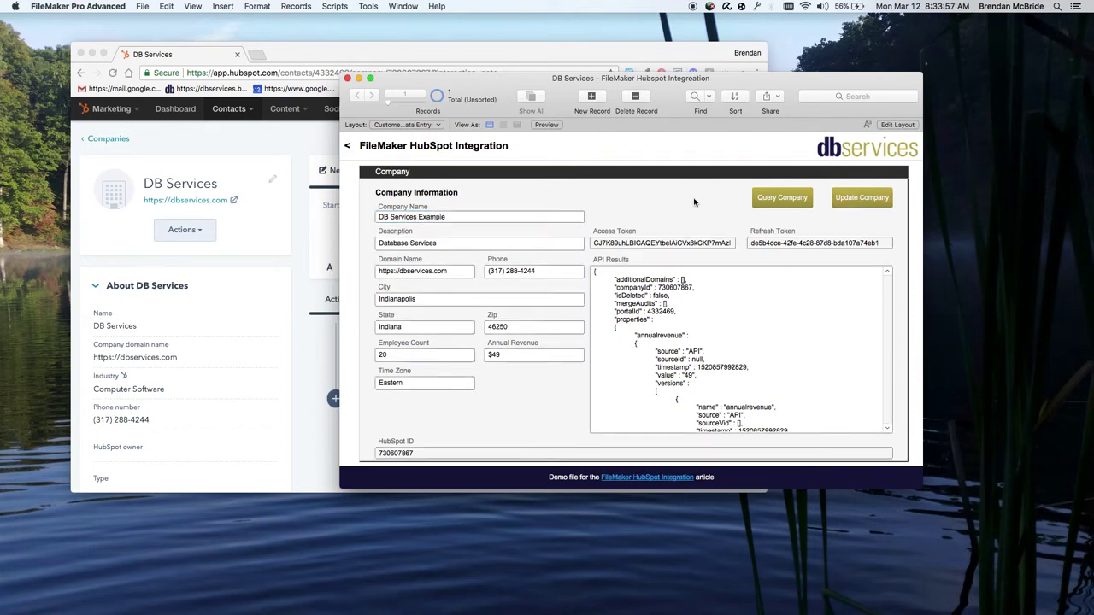
pyautogui.click(839, 201)
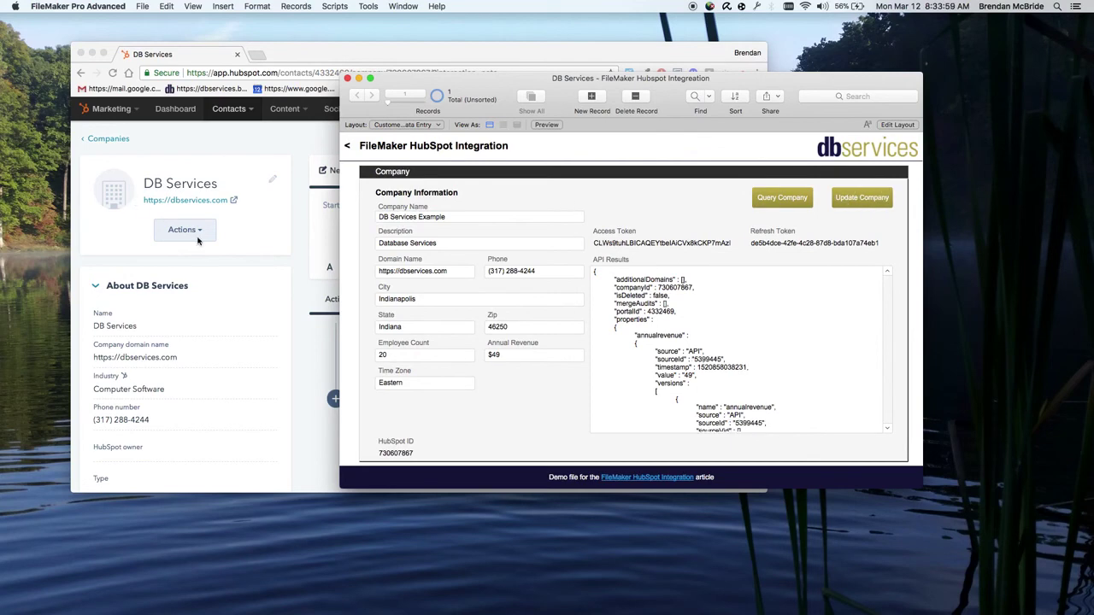
# Reload the HubSpot company page to confirm it shows 'DB Services Example', then return to FileMaker
pyautogui.click(272, 311)
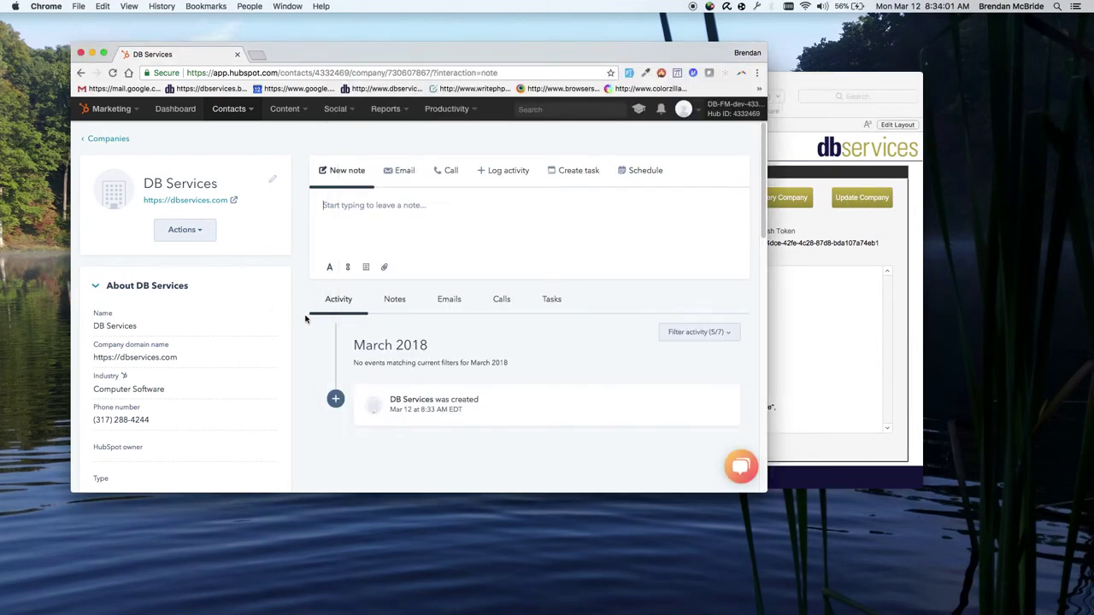
pyautogui.press('super+r')
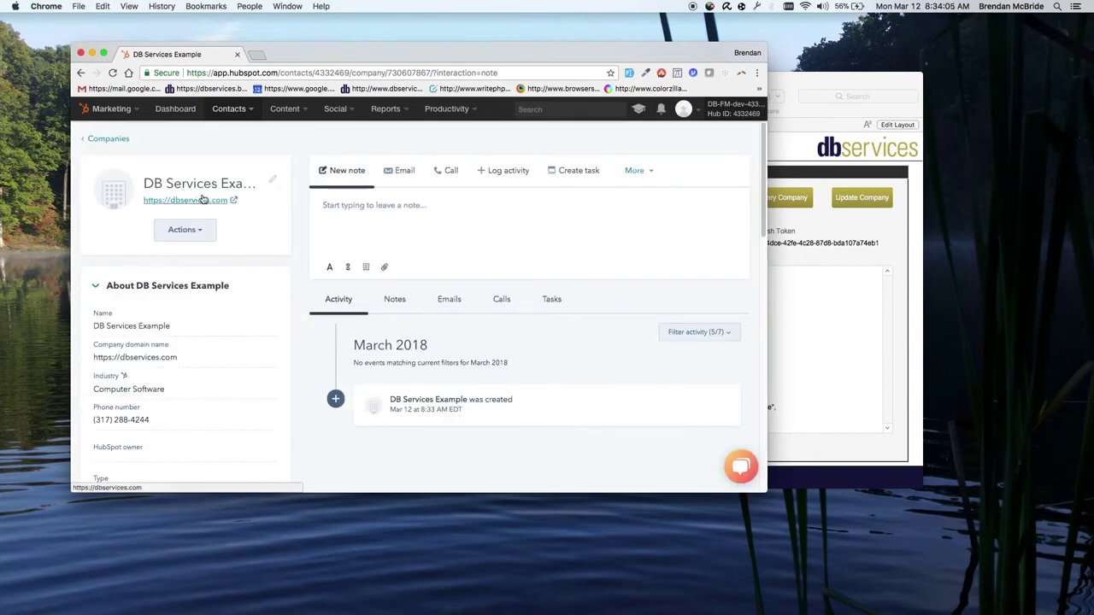
pyautogui.click(824, 243)
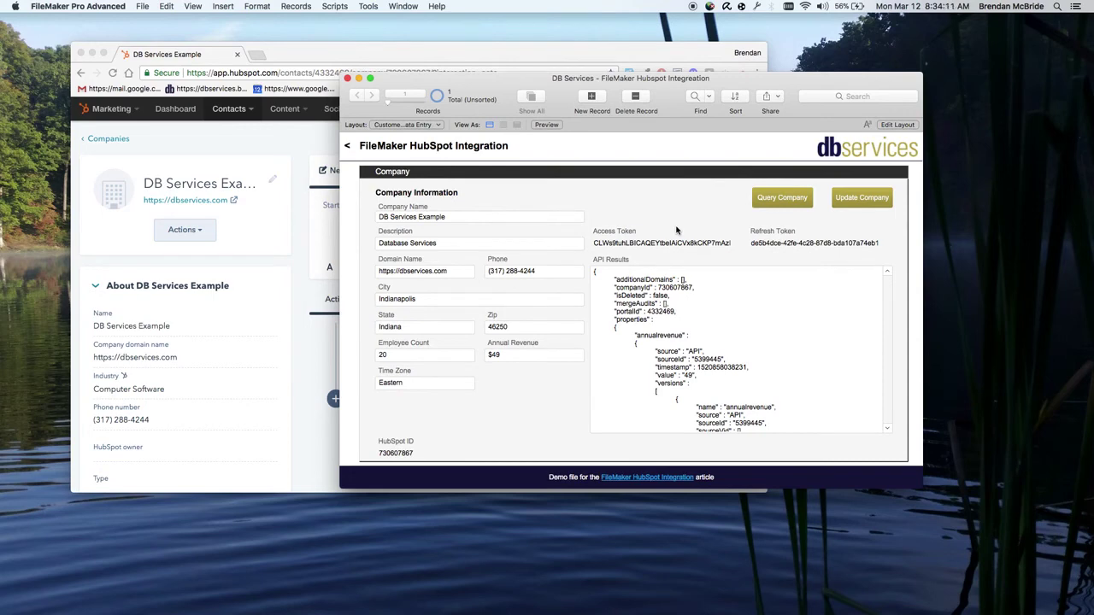
# Open the Create Company script in Script Workspace and scroll through its steps
pyautogui.press('super+shift+s')
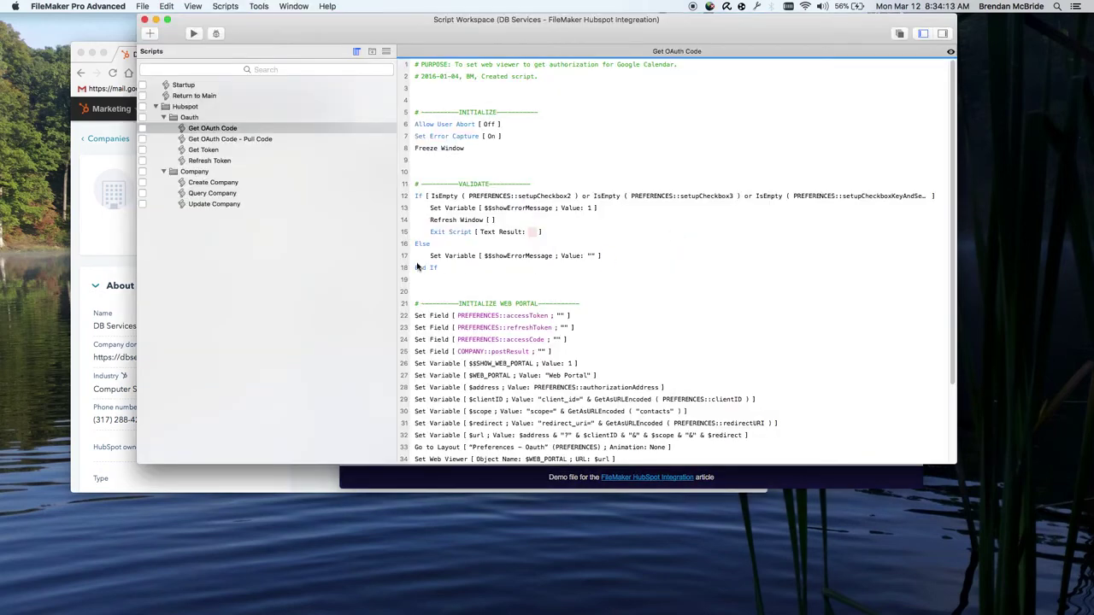
pyautogui.click(232, 186)
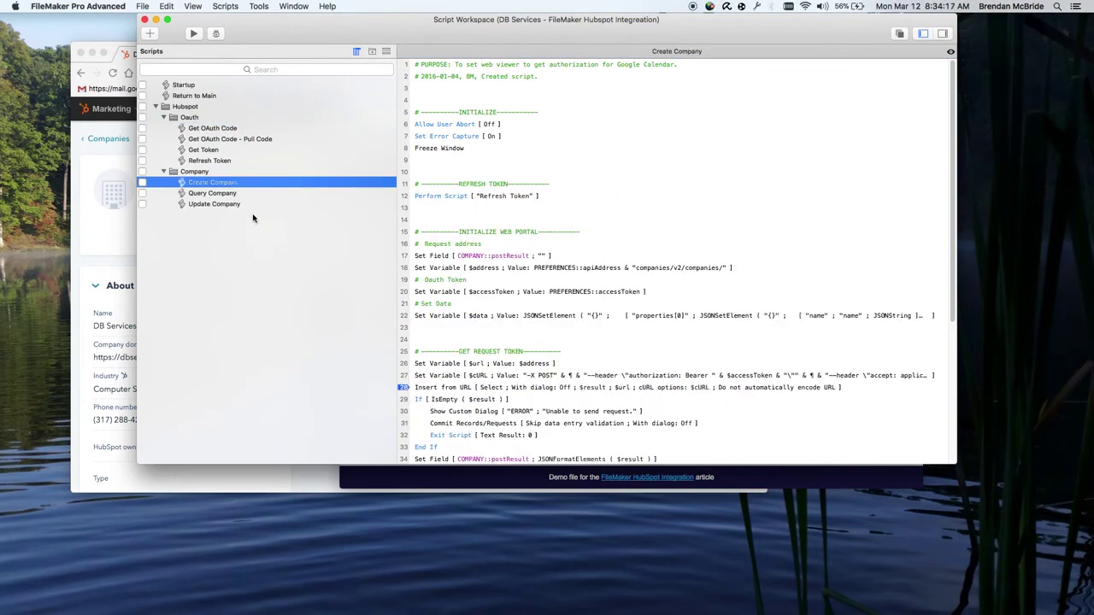
pyautogui.scroll(-5, 595, 304)
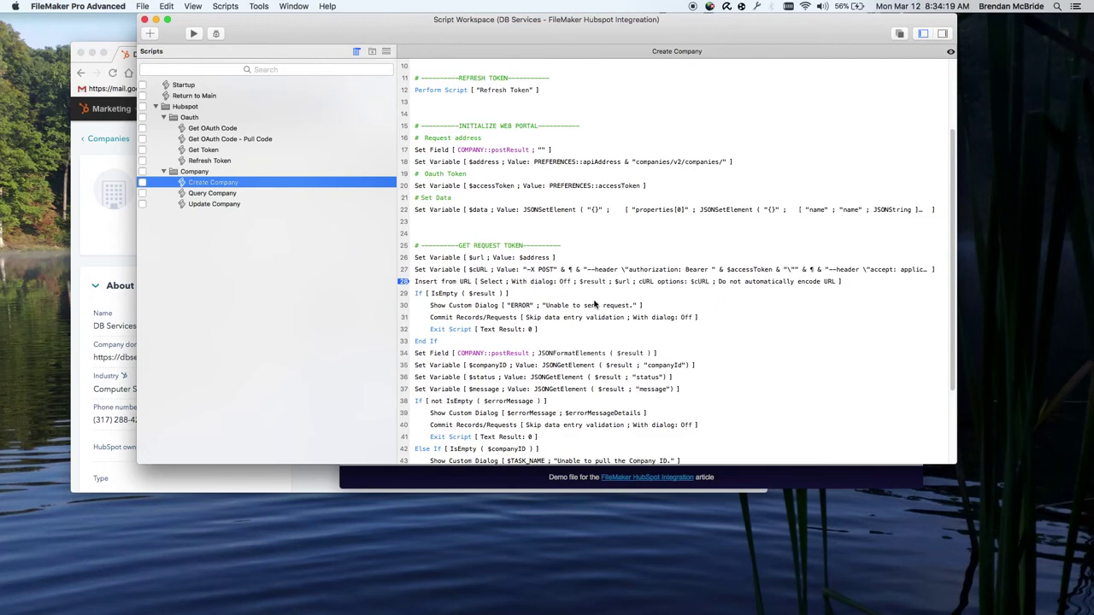
pyautogui.scroll(-1, 564, 303)
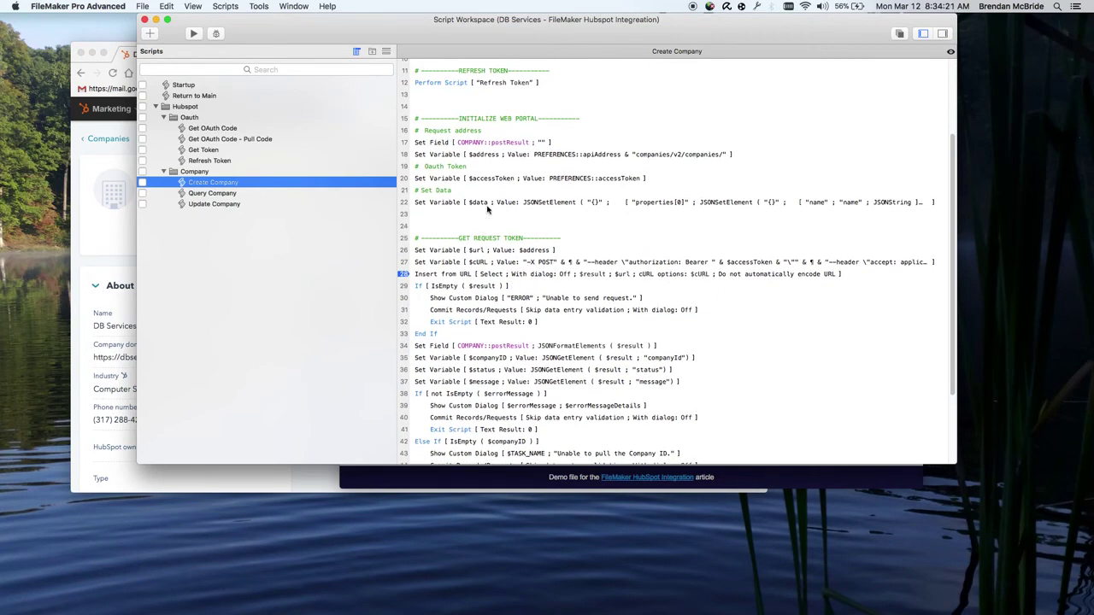
# Inspect the line 22 calculation that builds the $data JSON, closing it unchanged
pyautogui.doubleClick(488, 205)
pyautogui.click(634, 205)
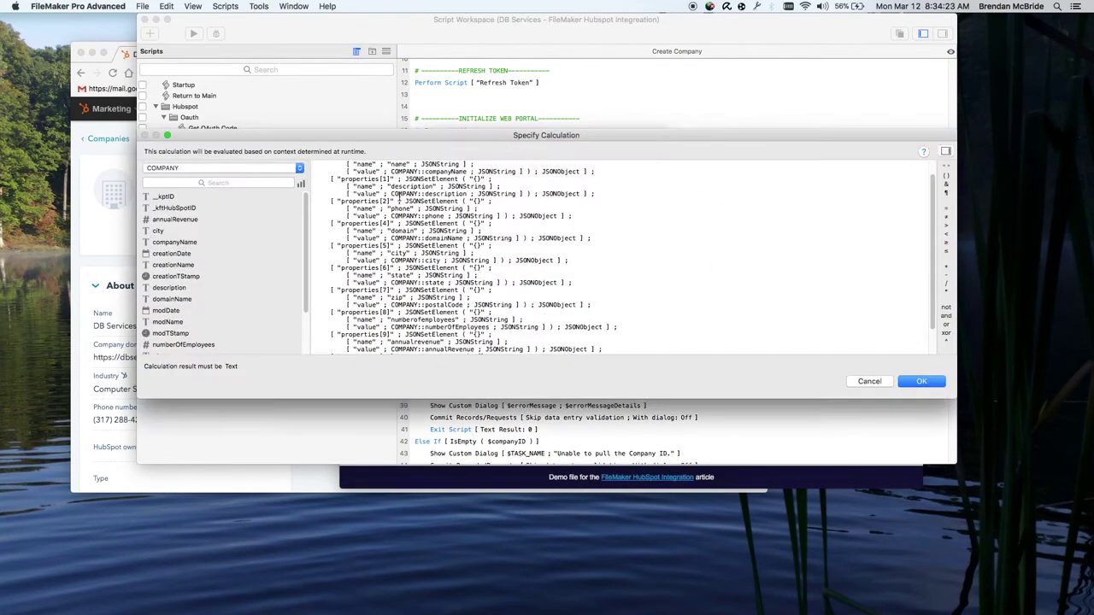
pyautogui.scroll(-2, 469, 256)
pyautogui.scroll(-2, 419, 260)
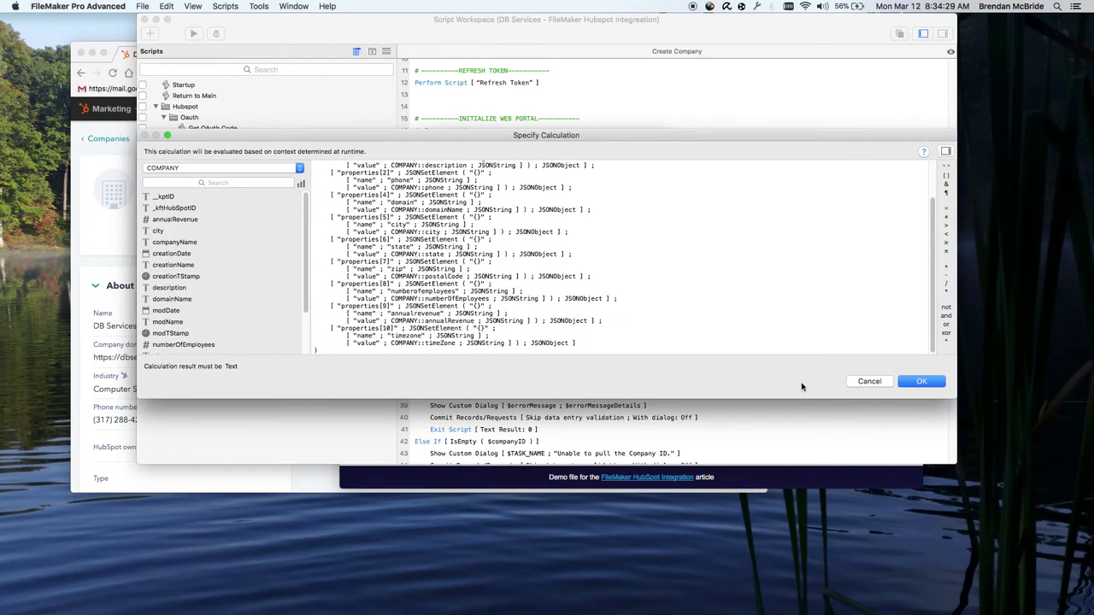
pyautogui.click(869, 381)
pyautogui.click(574, 250)
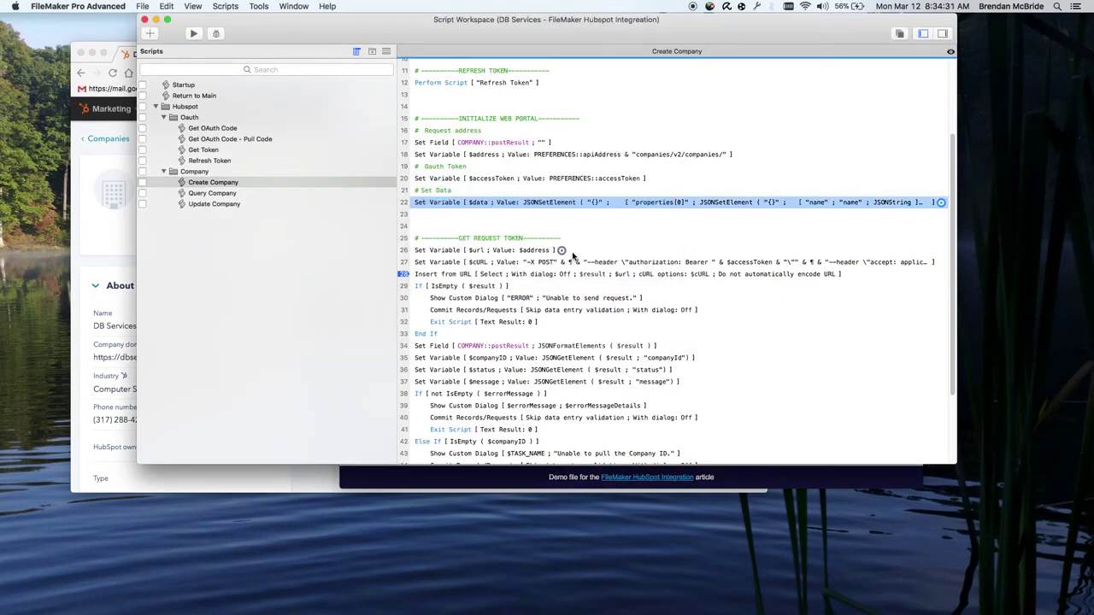
# Open the line 27 $cURL Set Variable step's cURL options calculation
pyautogui.click(487, 265)
pyautogui.doubleClick(487, 265)
pyautogui.click(631, 210)
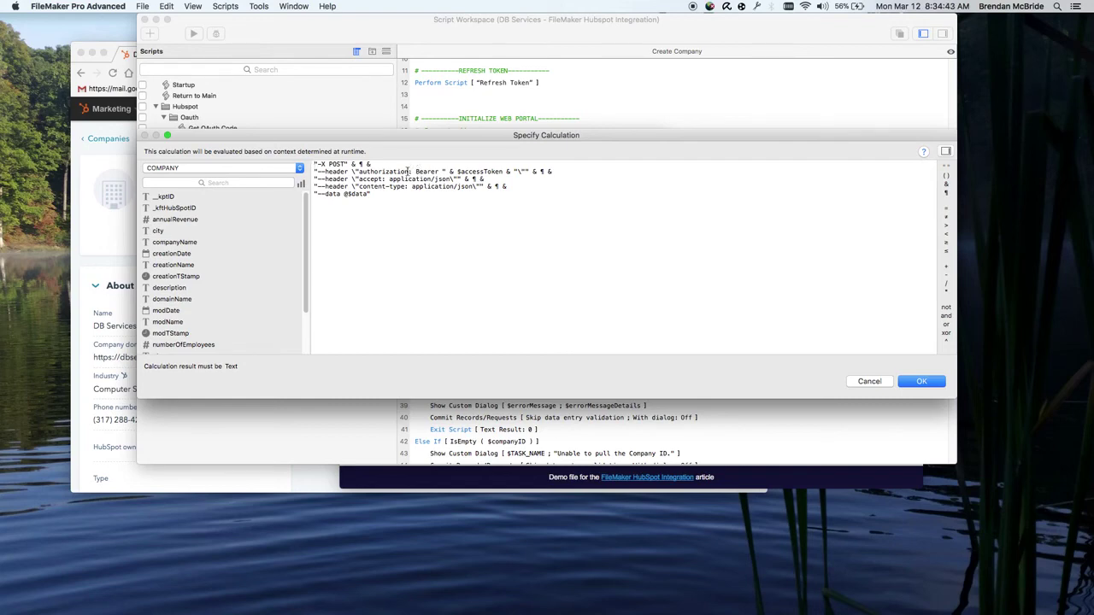
# Highlight Bearer and $accessToken in the cURL authorization header, and @$data
pyautogui.doubleClick(425, 171)
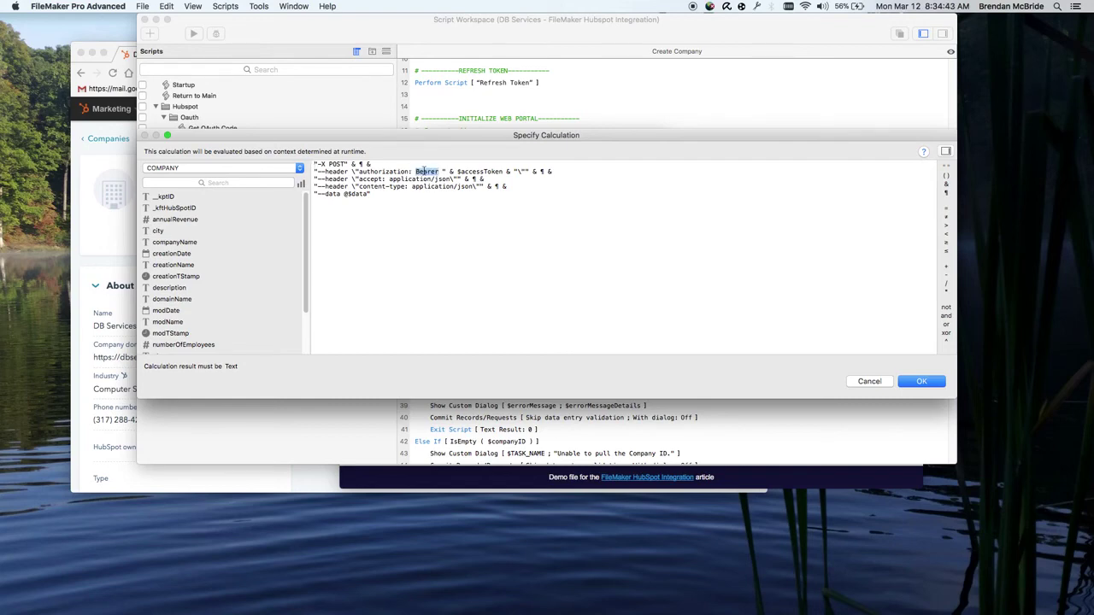
pyautogui.doubleClick(483, 172)
pyautogui.moveTo(343, 195); pyautogui.dragTo(372, 195)
pyautogui.click(346, 195)
# Highlight the --data @$data option, then close the calculation and Set Variable step with OK
pyautogui.moveTo(342, 195); pyautogui.dragTo(317, 194)
pyautogui.doubleClick(325, 195)
pyautogui.click(345, 194)
pyautogui.doubleClick(363, 194)
pyautogui.click(350, 195)
pyautogui.moveTo(345, 194); pyautogui.dragTo(369, 194)
pyautogui.click(920, 382)
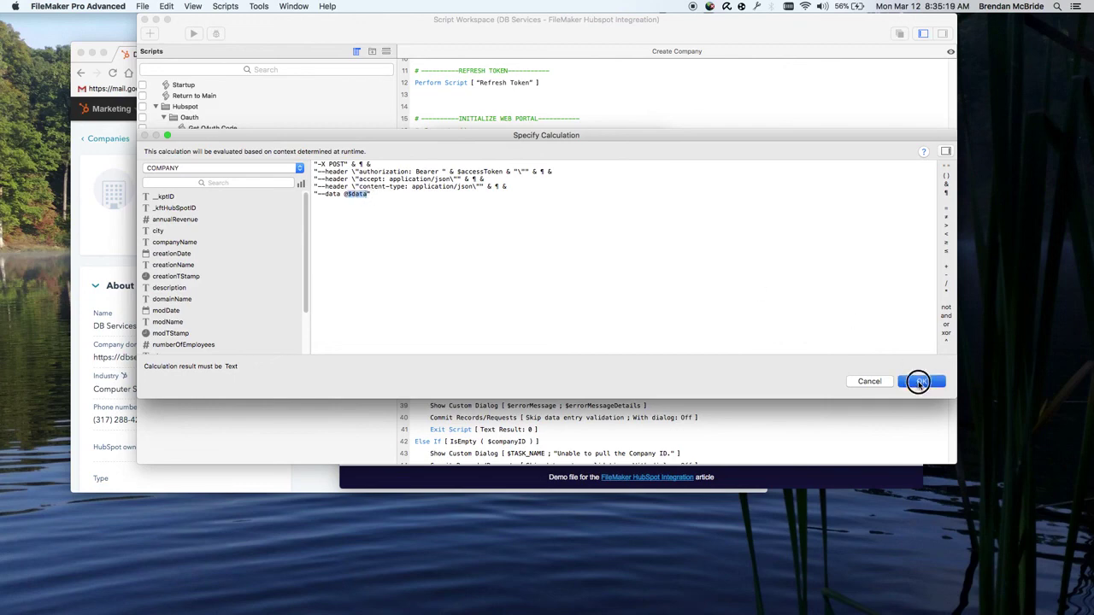
pyautogui.click(624, 248)
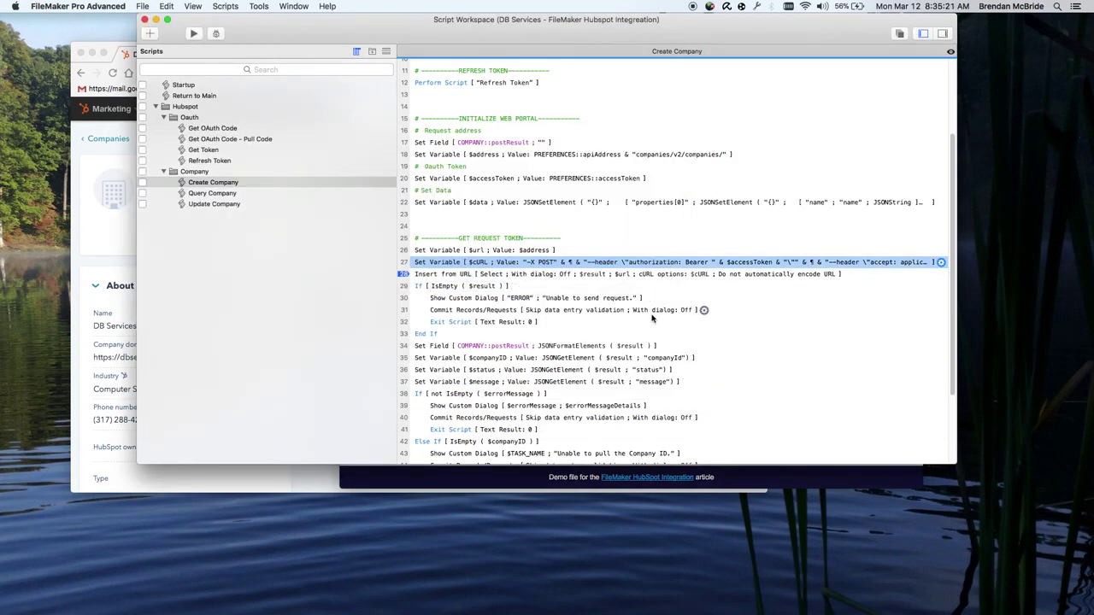
# Close Script Workspace, check the API Results JSON, and bring the HubSpot DB Services Example page forward
pyautogui.scroll(-3, 613, 317)
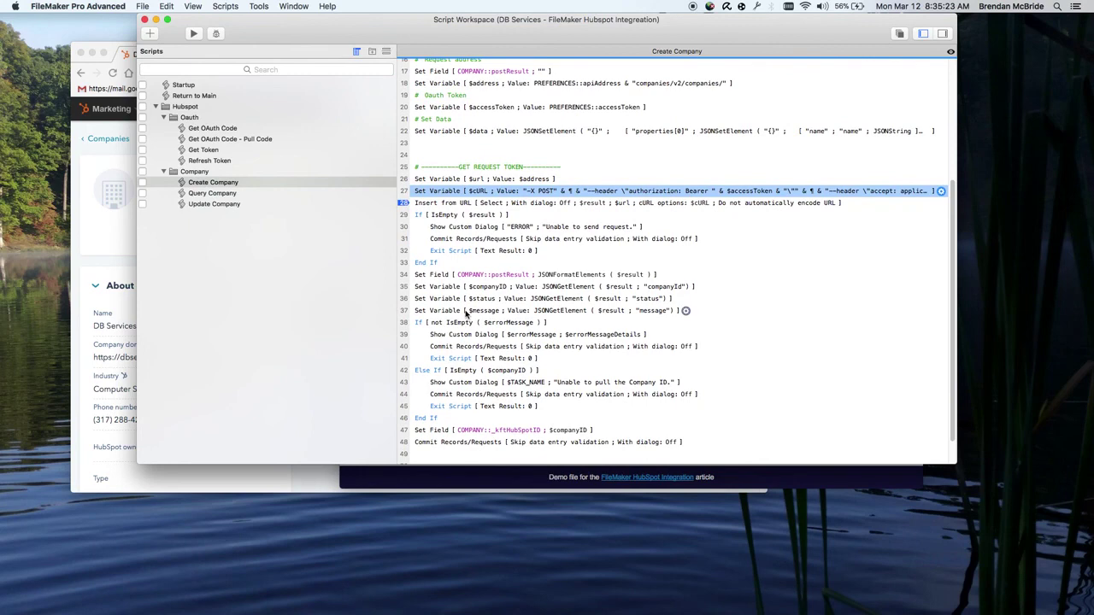
pyautogui.click(145, 19)
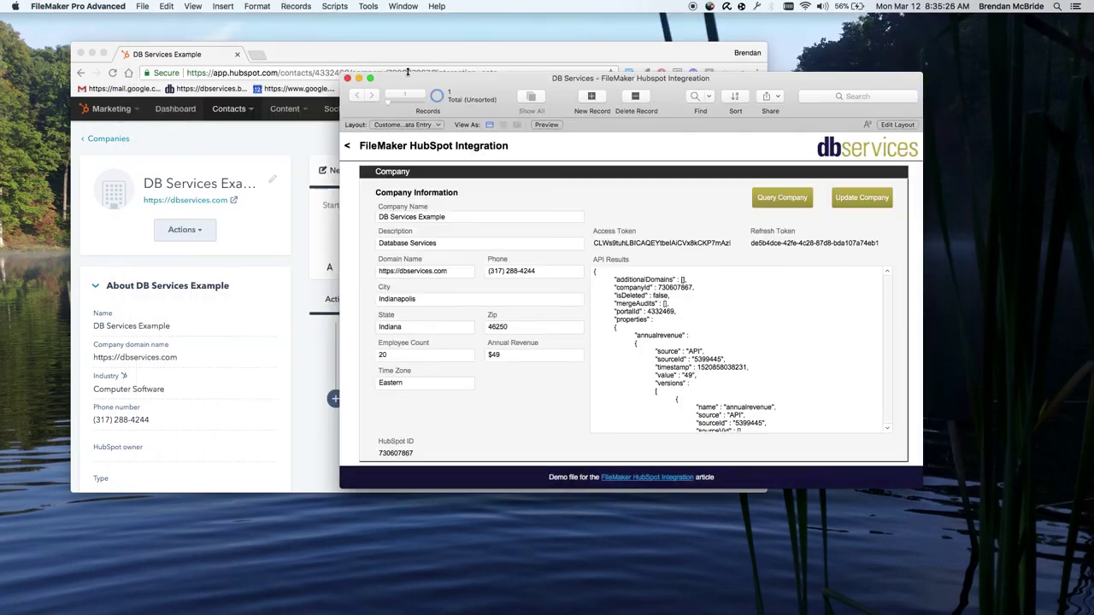
pyautogui.click(688, 304)
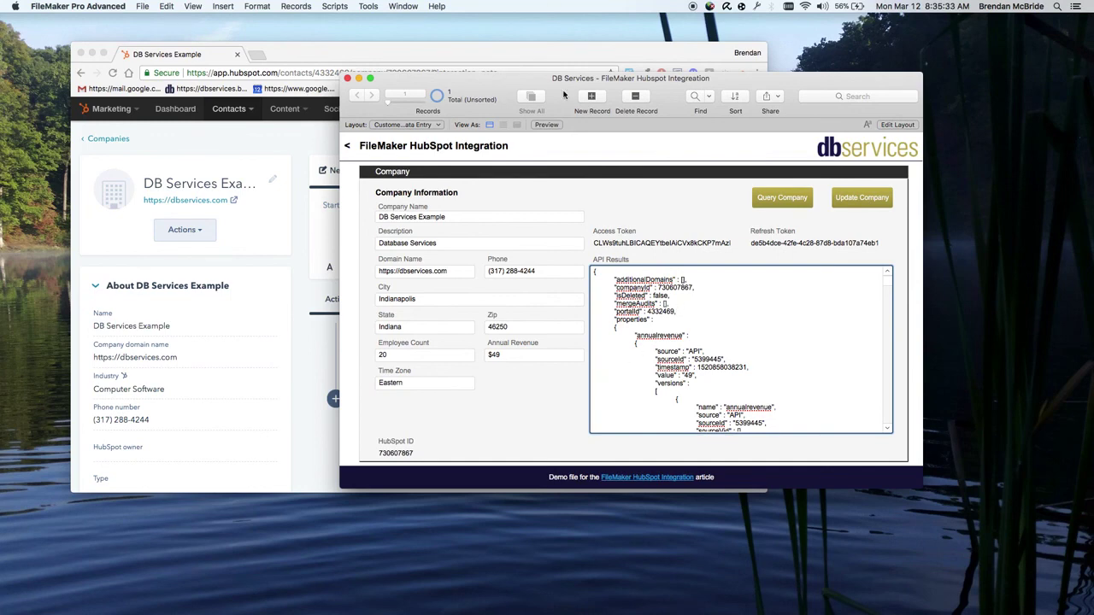
pyautogui.moveTo(564, 94); pyautogui.dragTo(412, 152)
pyautogui.click(437, 55)
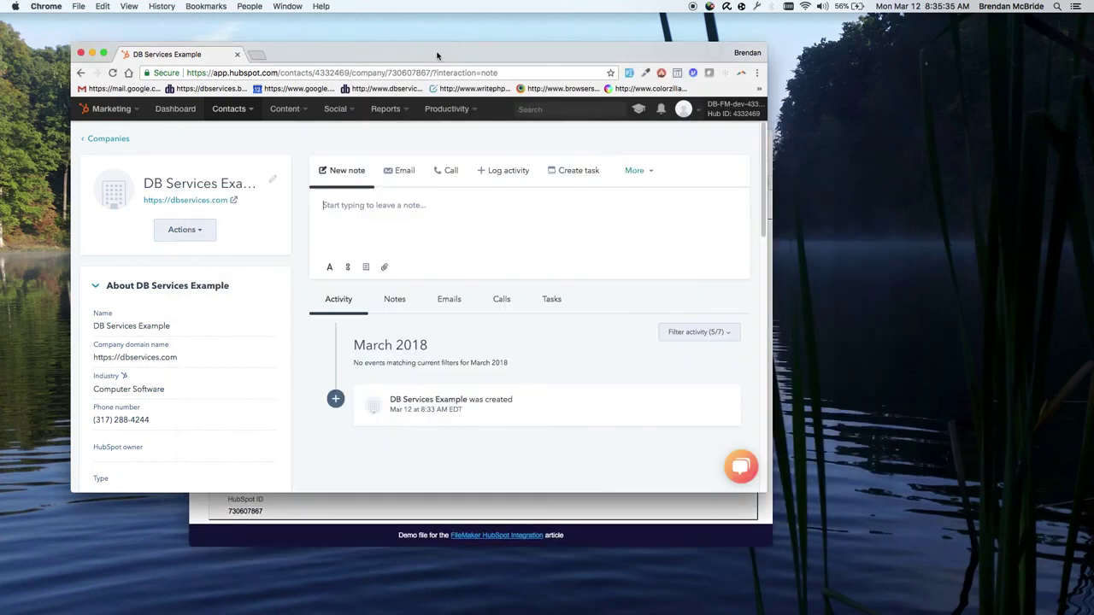